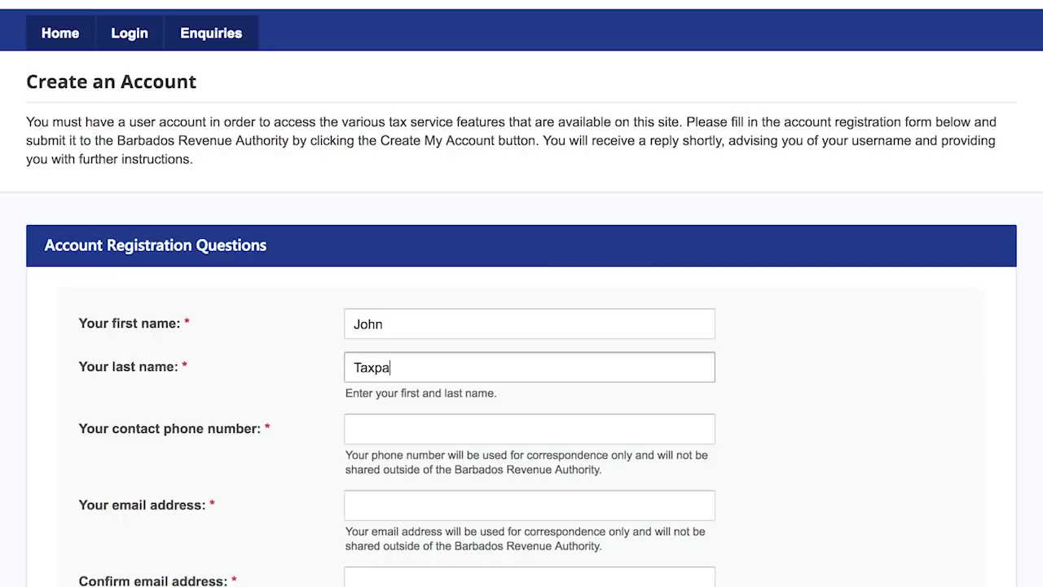
# - Enter the contact phone number and business e-mail address, then move to the Confirm email field
pyautogui.click(382, 417)
pyautogui.write('12')
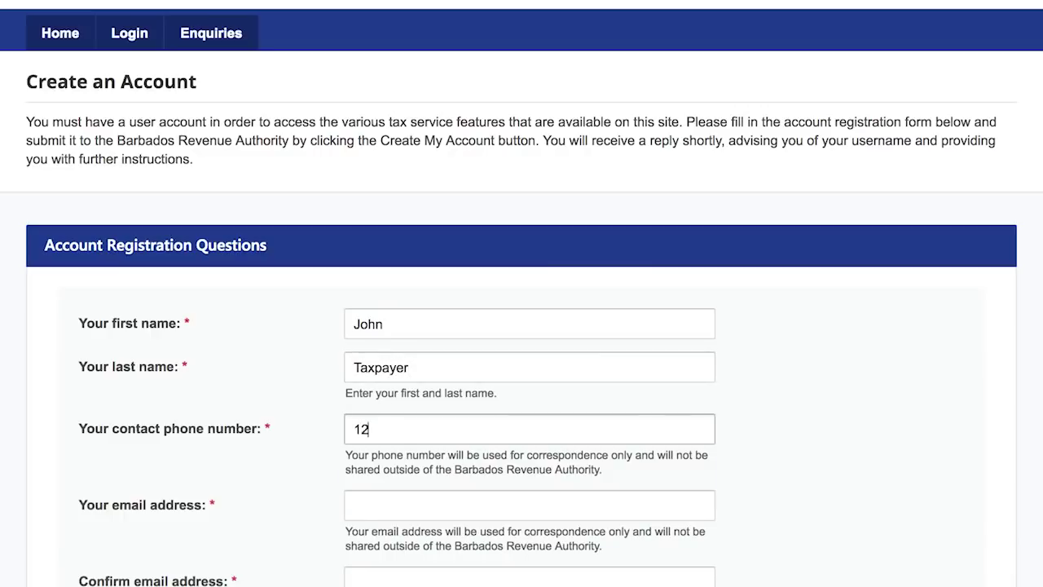
pyautogui.write('461234567')
pyautogui.click(414, 501)
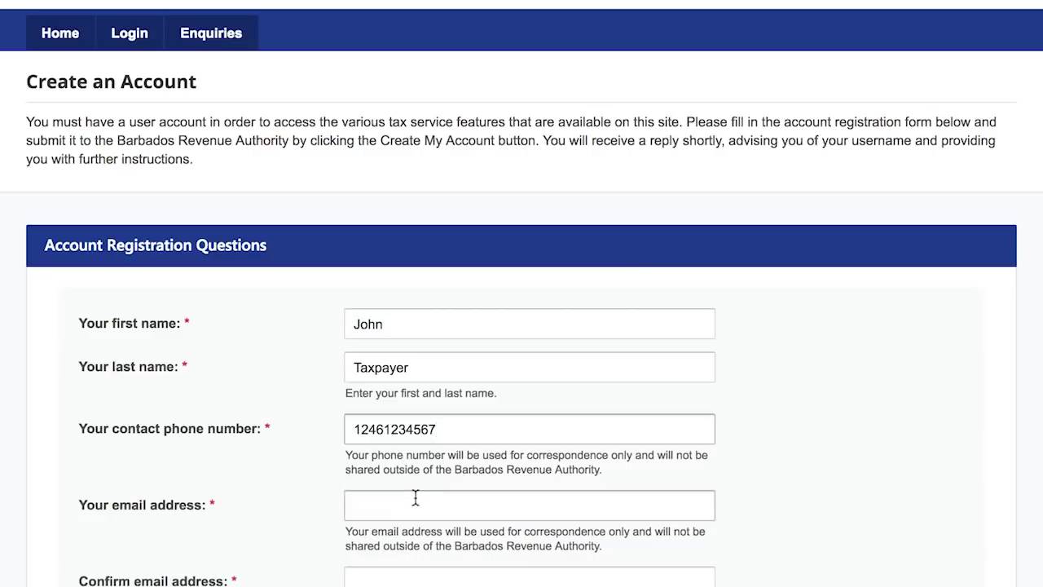
pyautogui.write('Email')
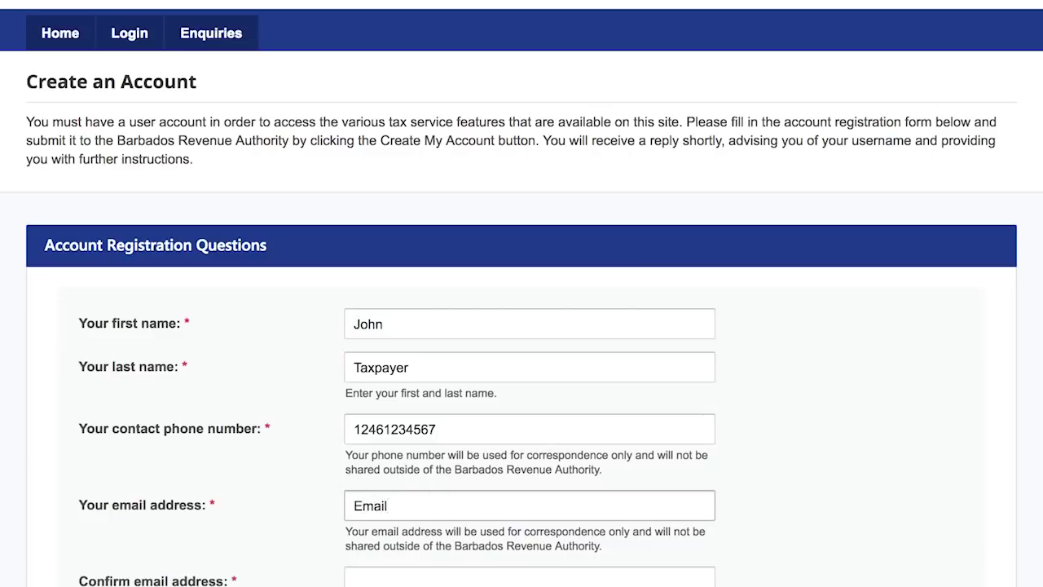
pyautogui.write('@business.com')
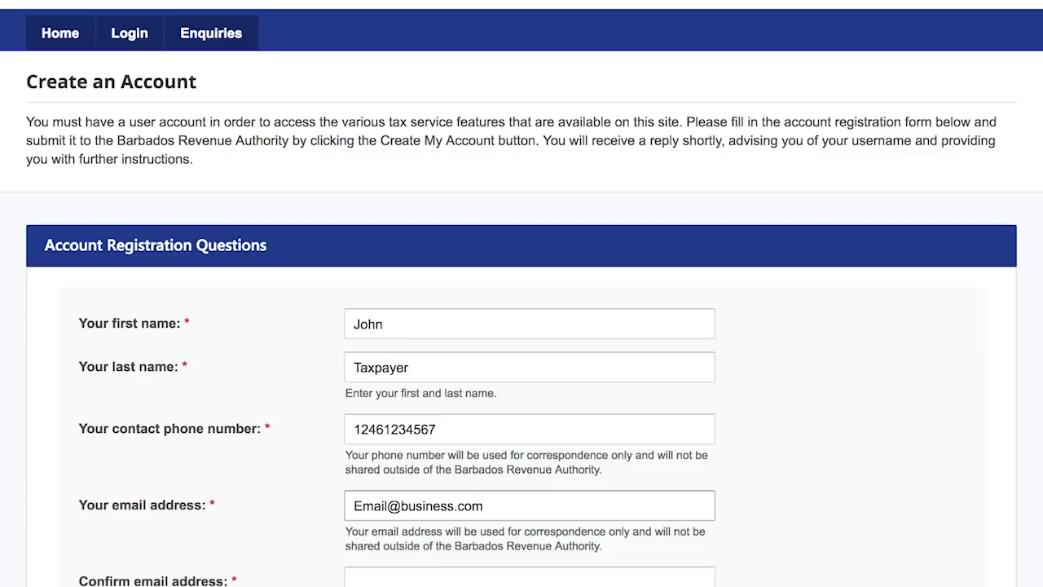
pyautogui.click(398, 577)
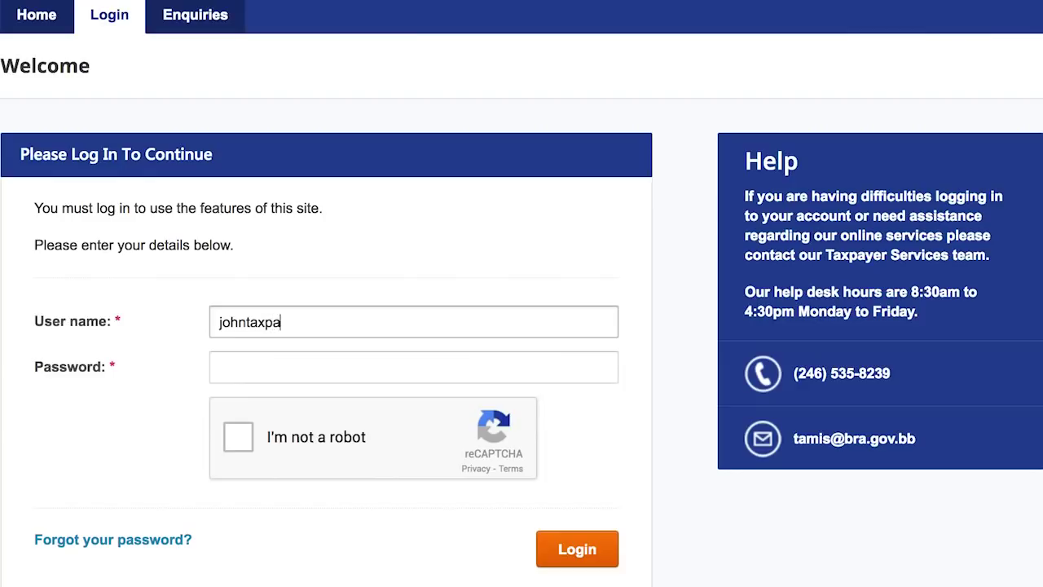
# - Sign in with the new account's user name and password after passing the robot check
pyautogui.write('yer2')
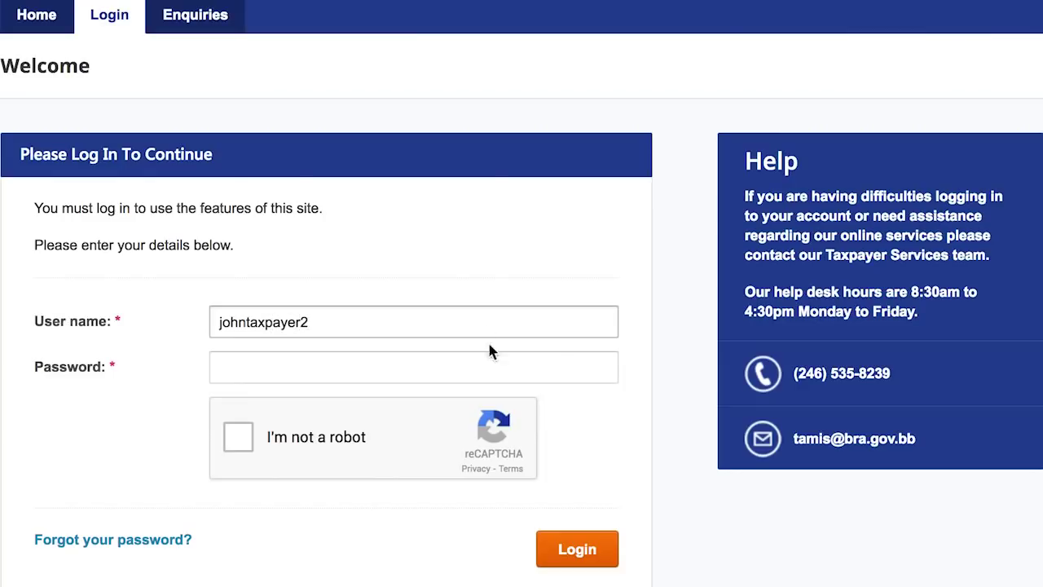
pyautogui.click(481, 363)
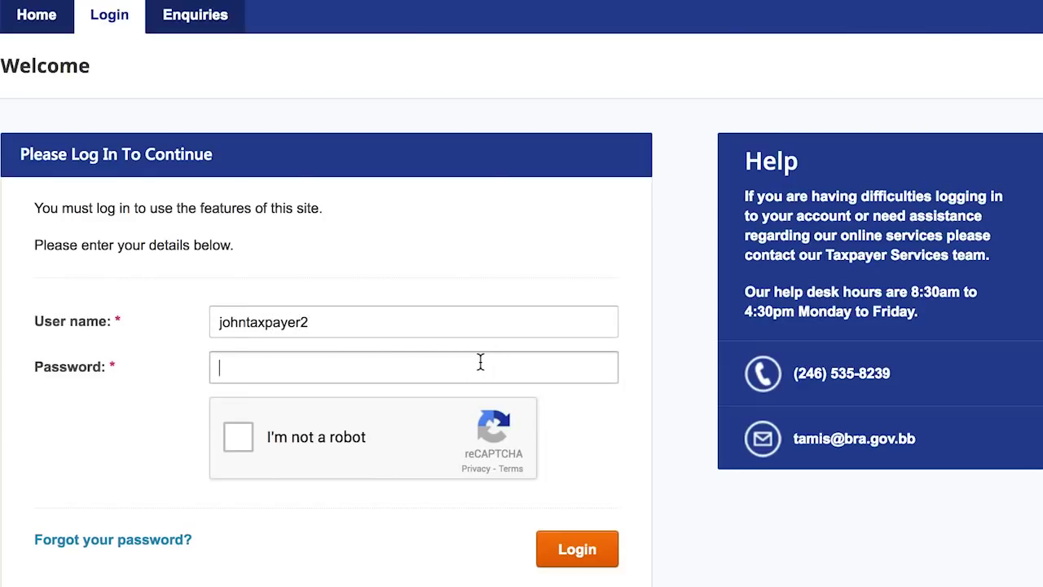
pyautogui.write('••')
pyautogui.click(233, 436)
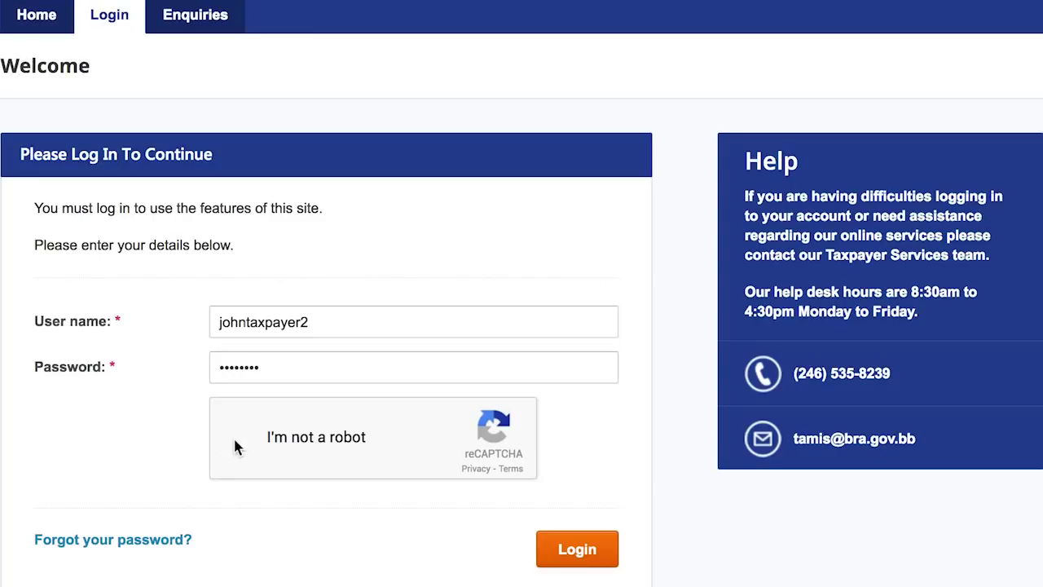
pyautogui.click(601, 561)
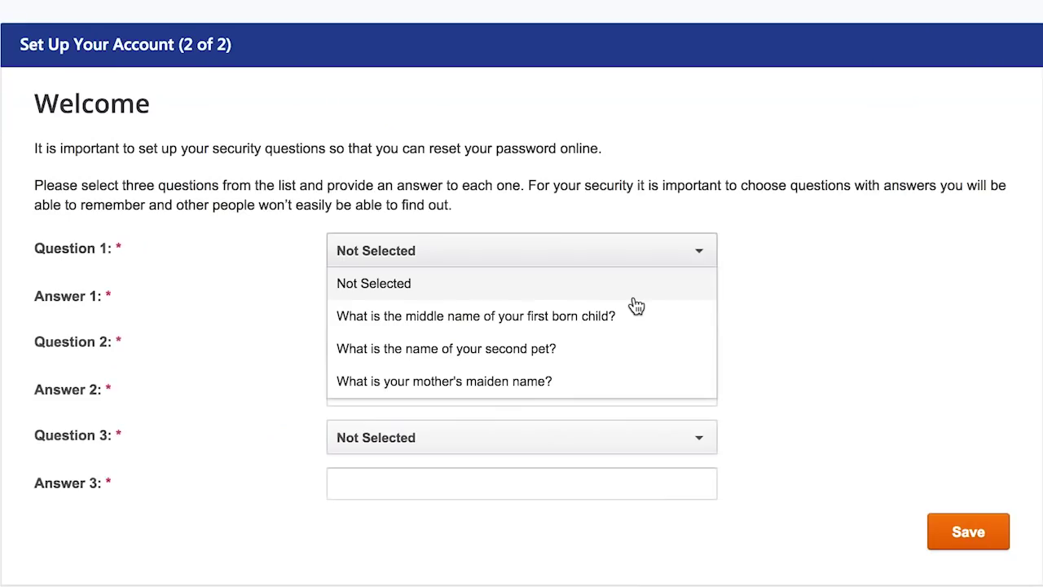
# - Choose the first-born child's middle name as security question 1 and enter its answer
pyautogui.click(621, 316)
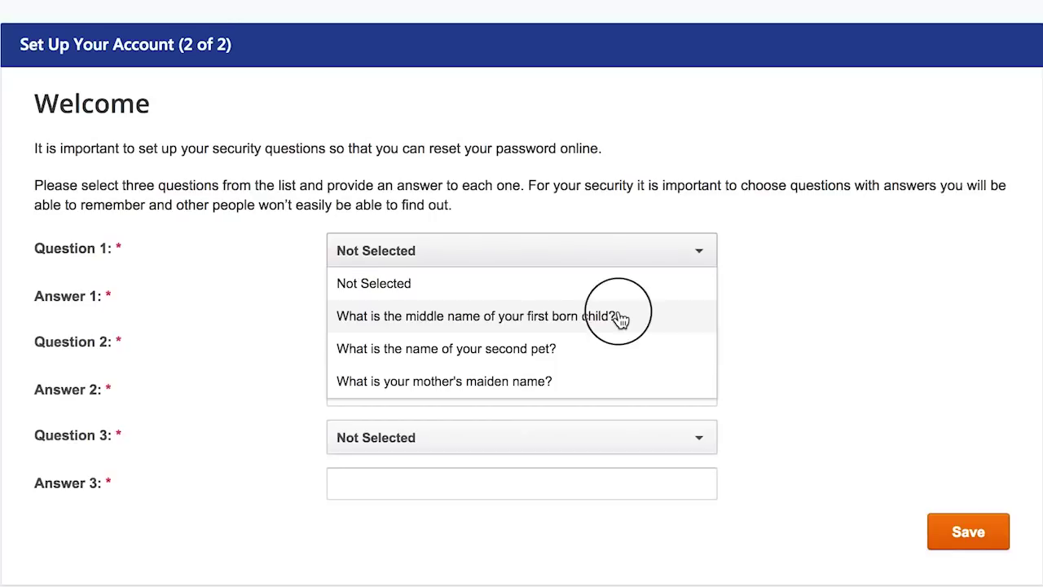
pyautogui.click(619, 308)
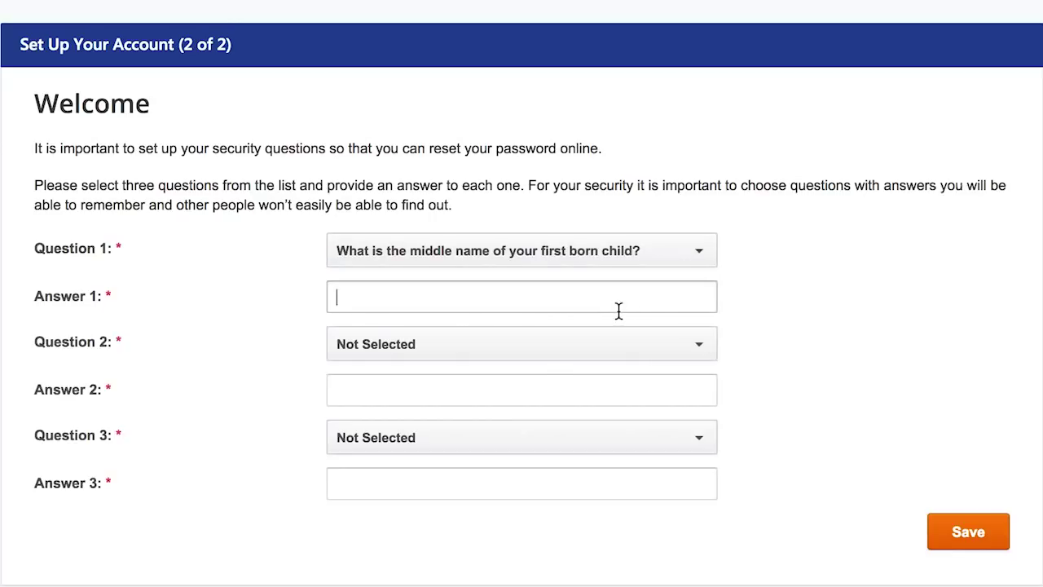
pyautogui.write('Taxes')
pyautogui.click(662, 354)
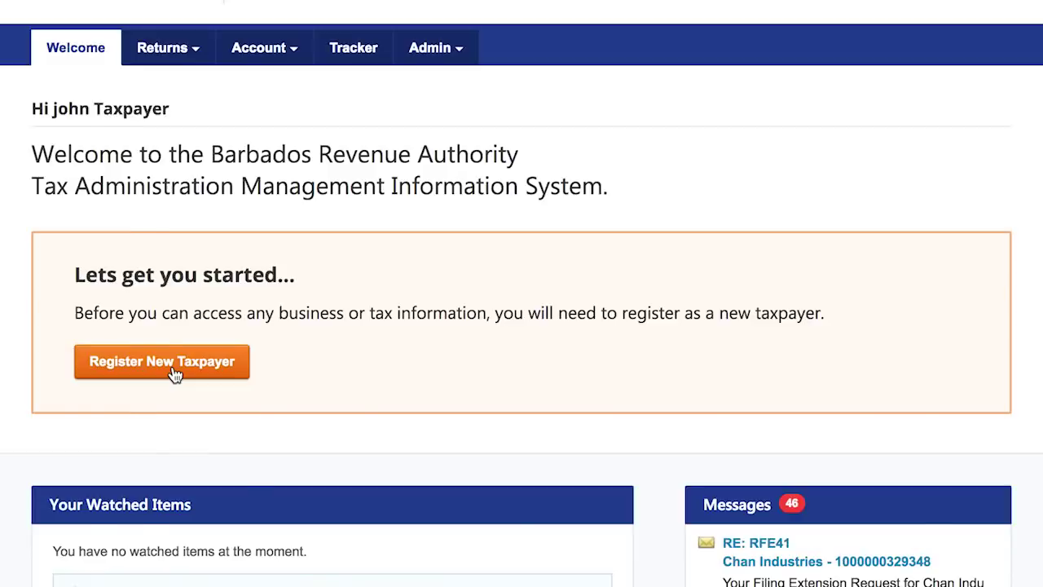
# - Start a new taxpayer registration as re-registering an existing non-individual taxpayer
pyautogui.click(174, 373)
pyautogui.scroll(-2, 695, 299)
pyautogui.scroll(-3, 695, 299)
pyautogui.scroll(-2, 695, 300)
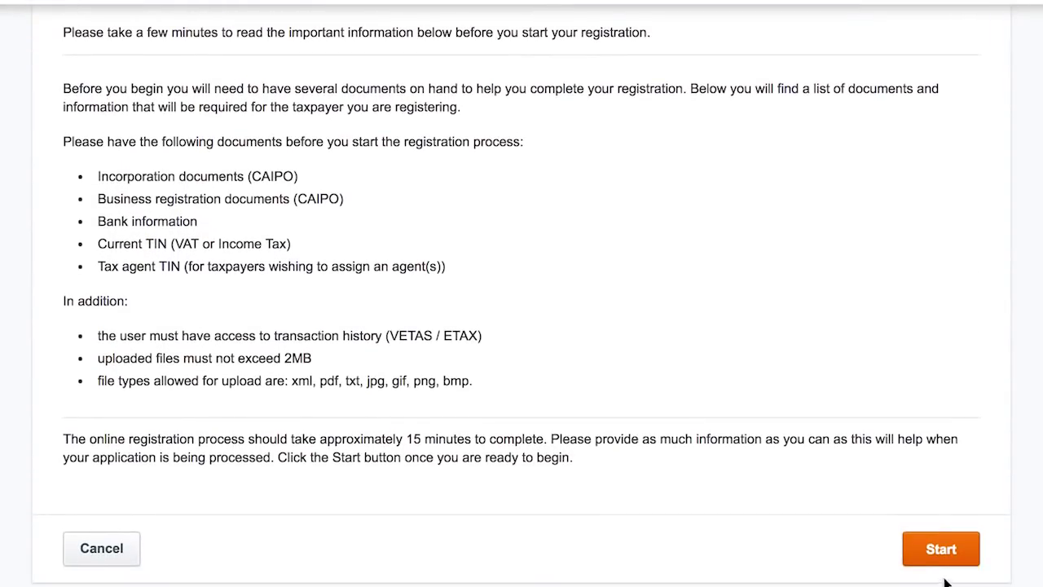
pyautogui.click(942, 550)
pyautogui.click(79, 383)
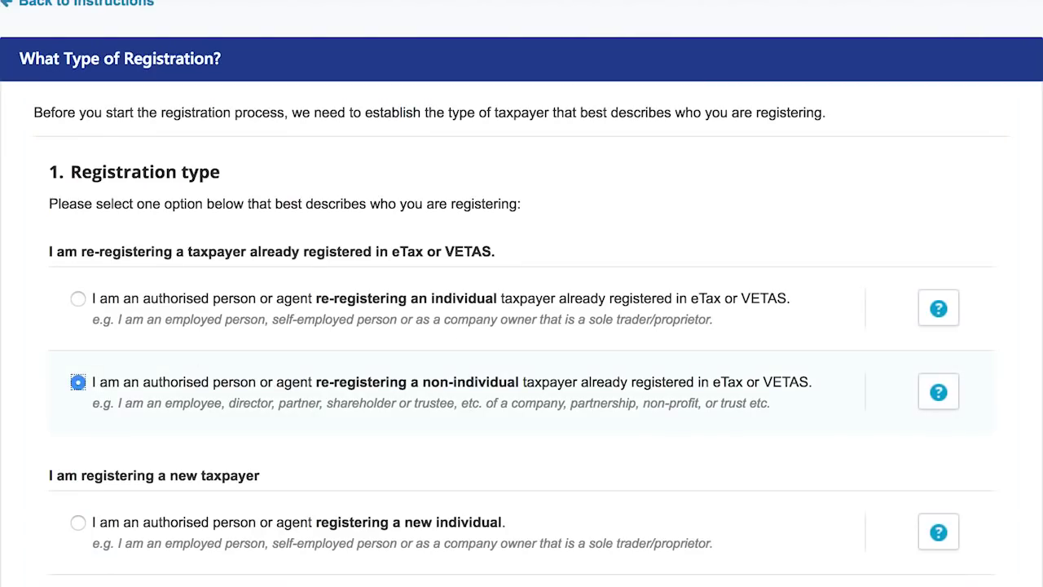
pyautogui.scroll(-3, 522, 326)
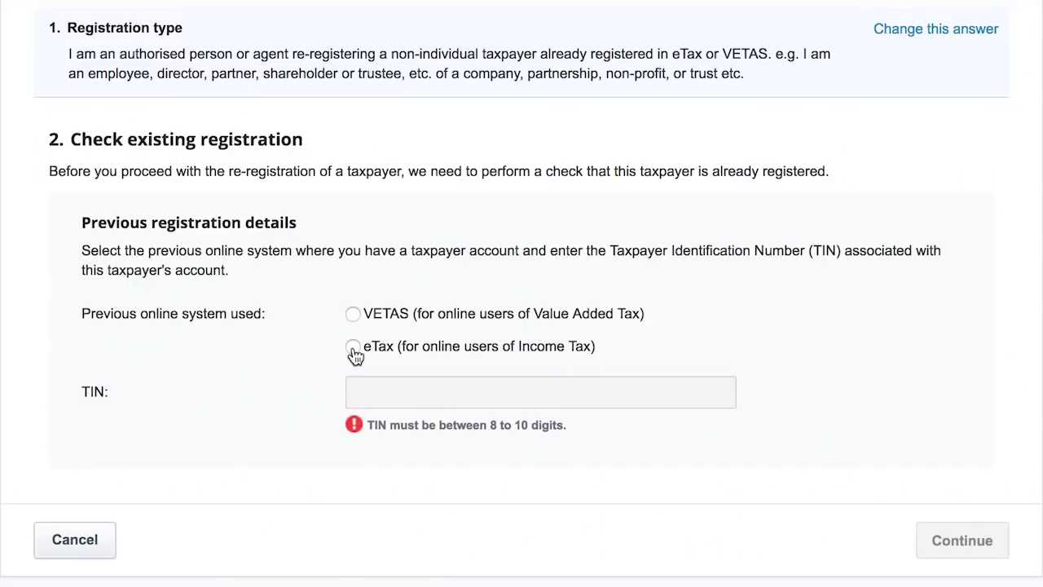
# - Look up the existing VETAS registration using the taxpayer's TIN
pyautogui.click(356, 316)
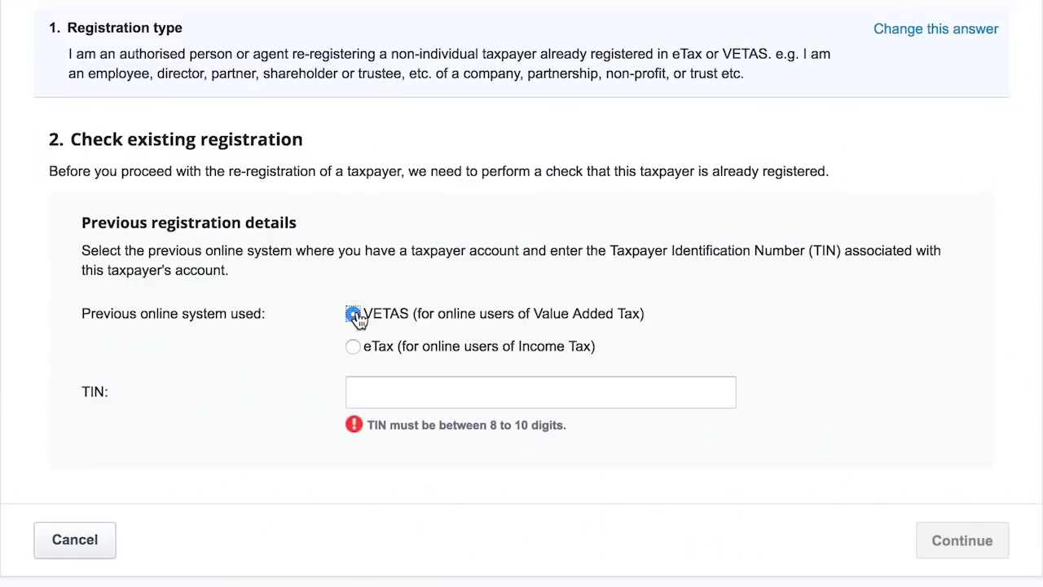
pyautogui.click(362, 392)
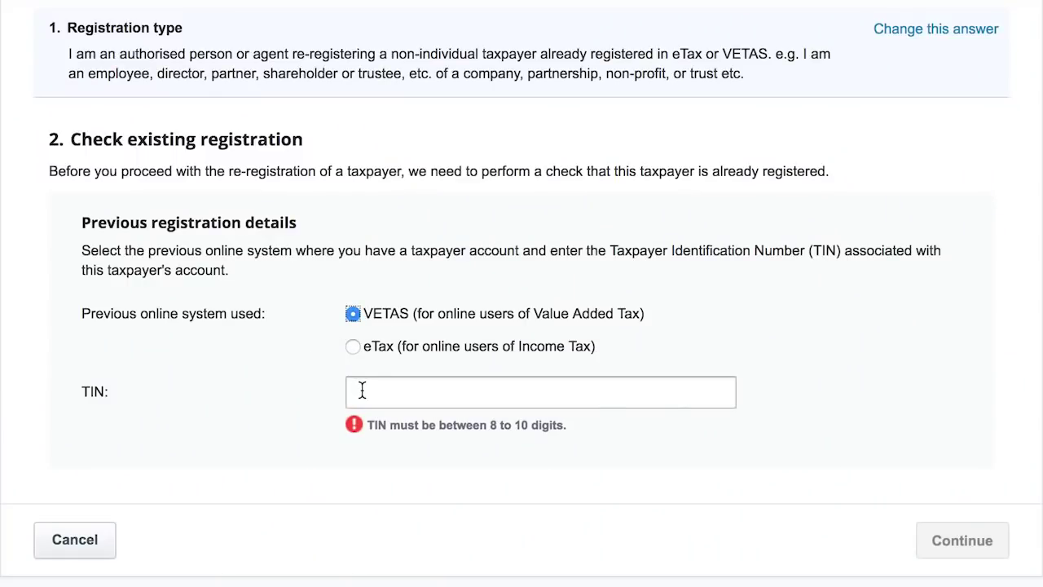
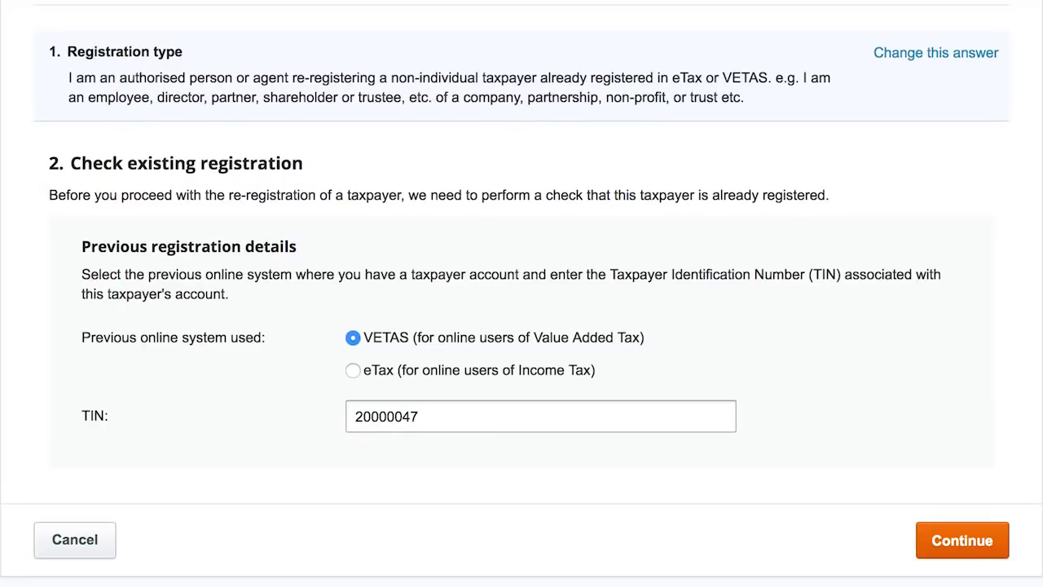
pyautogui.click(968, 543)
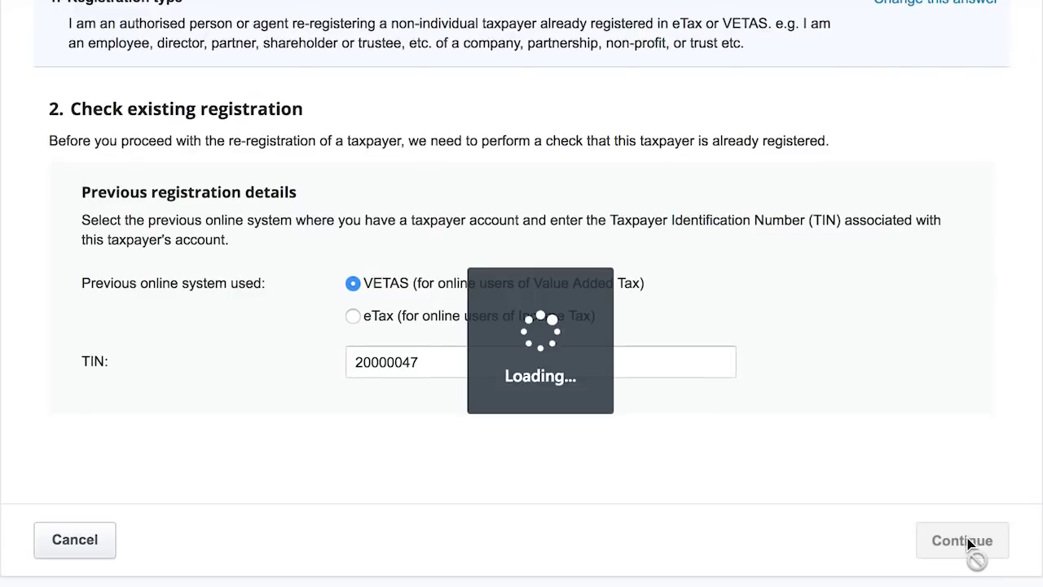
# - Enter the verification code and declare authority to re-register this taxpayer
pyautogui.write('350')
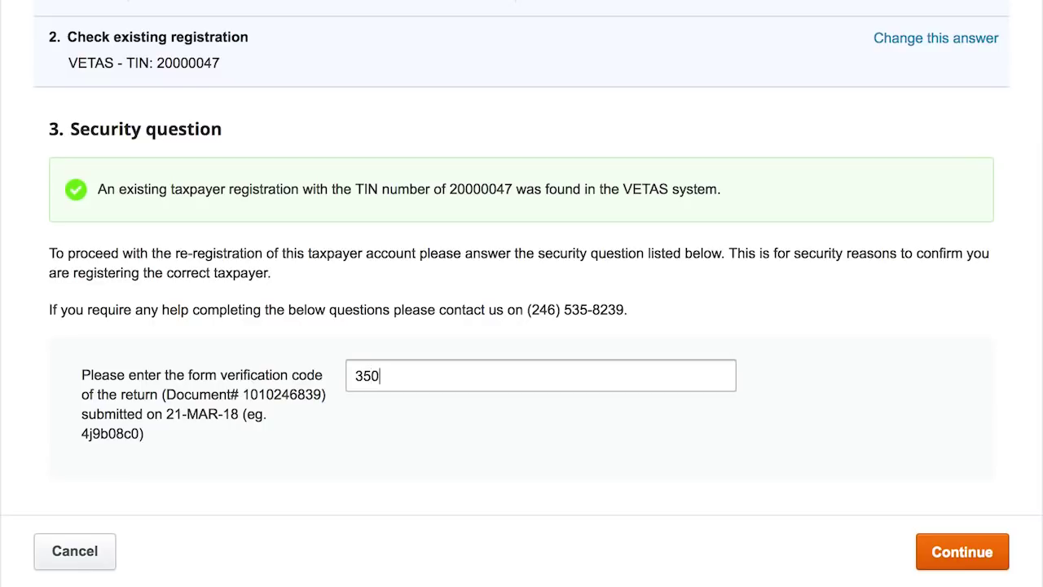
pyautogui.click(988, 560)
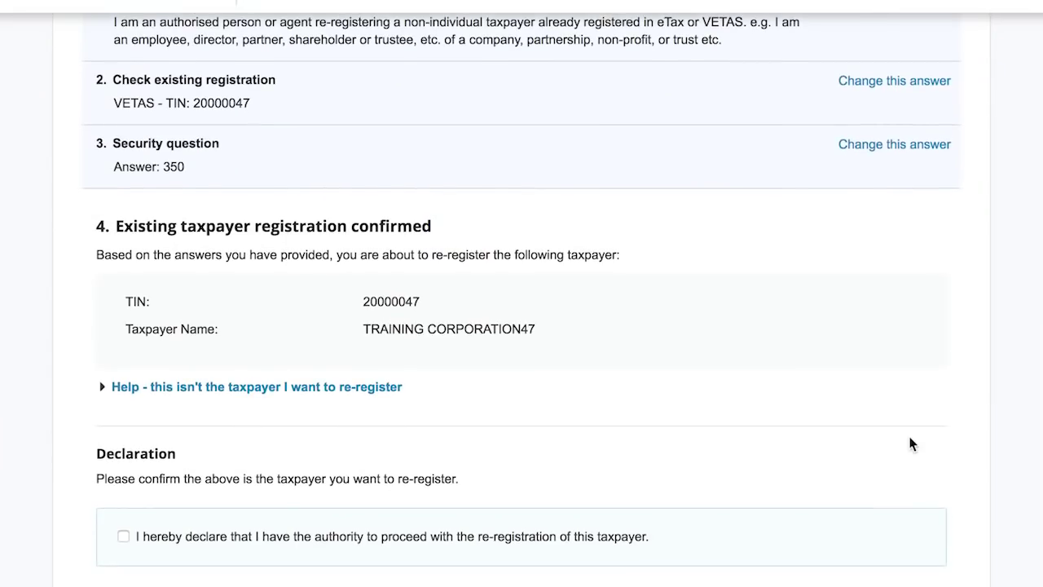
pyautogui.scroll(-2, 910, 443)
pyautogui.scroll(-2, 910, 443)
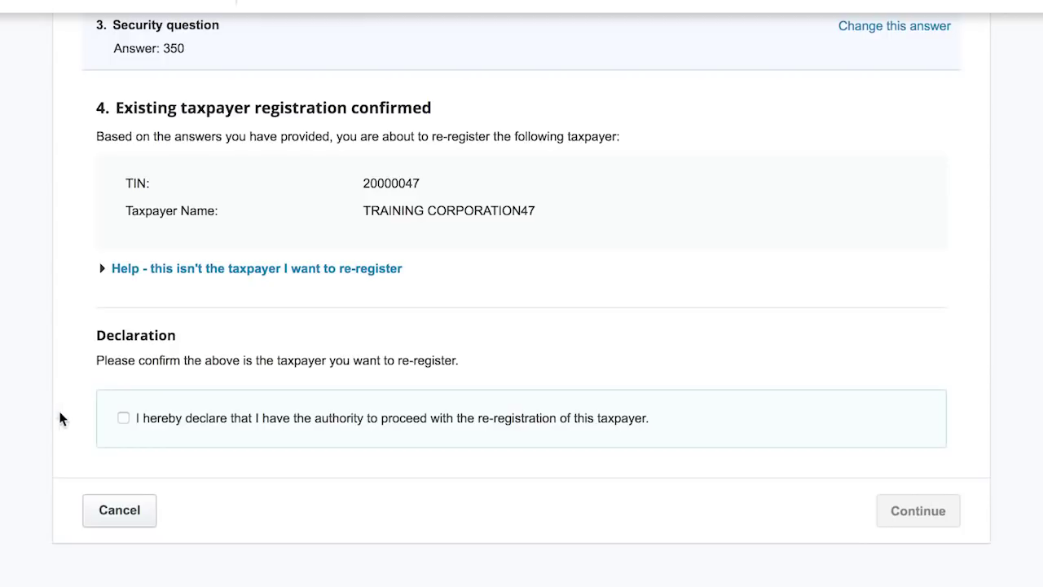
pyautogui.click(123, 419)
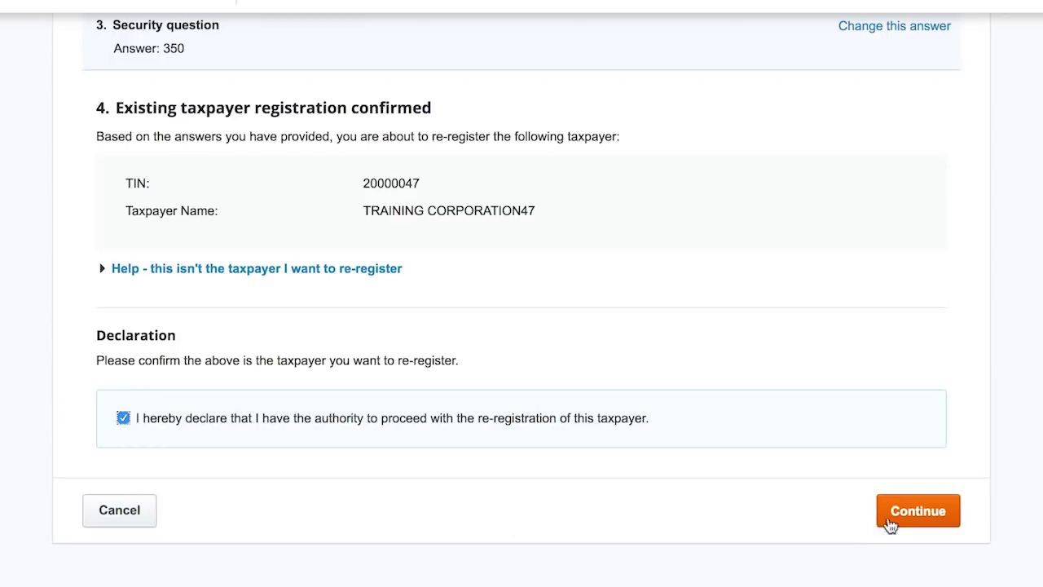
pyautogui.click(937, 519)
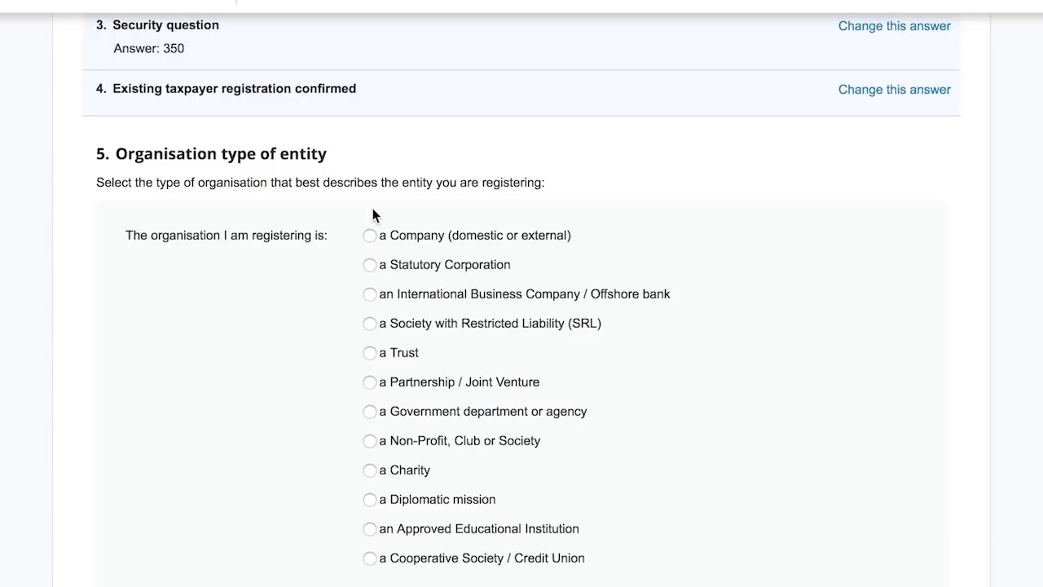
# - Set the organisation type to a Company (domestic or external) and continue
pyautogui.scroll(-1, 368, 235)
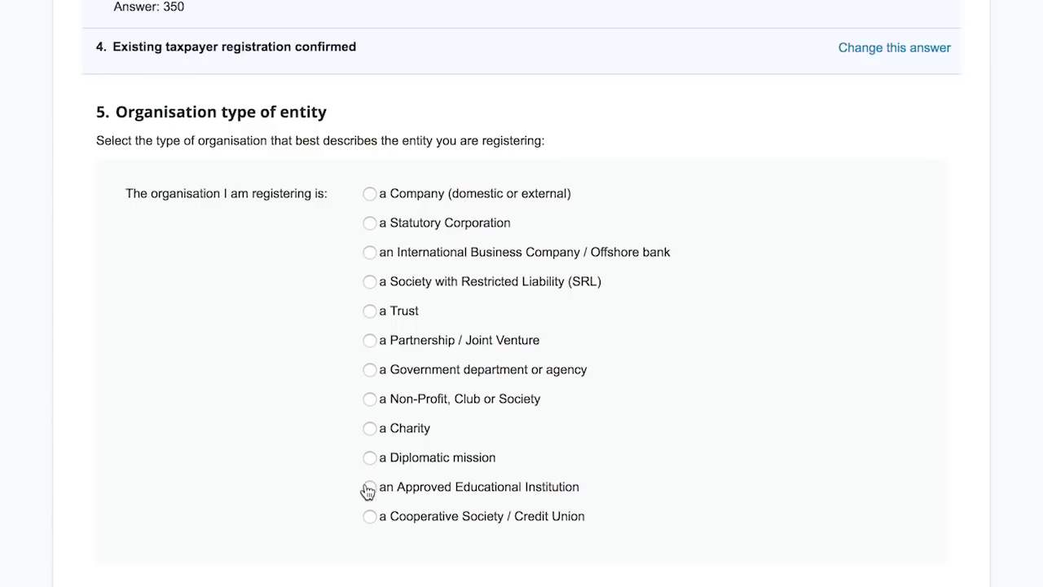
pyautogui.scroll(-1, 366, 492)
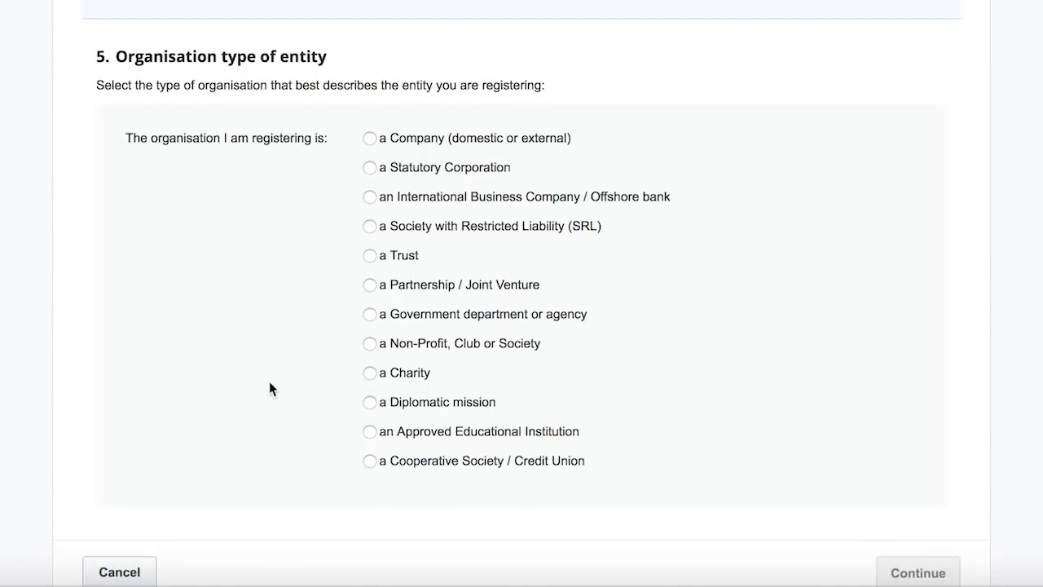
pyautogui.click(370, 140)
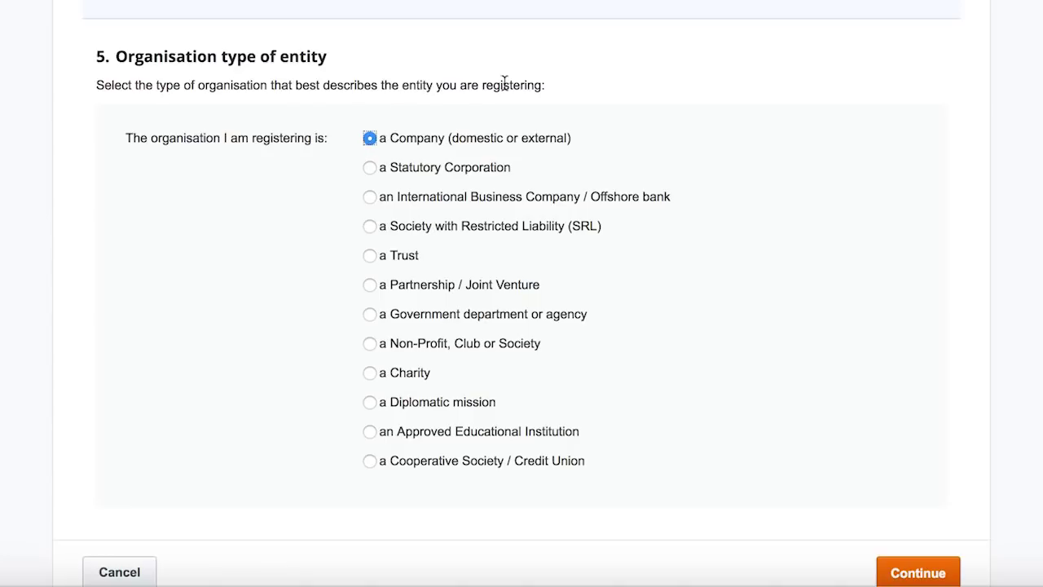
pyautogui.click(915, 573)
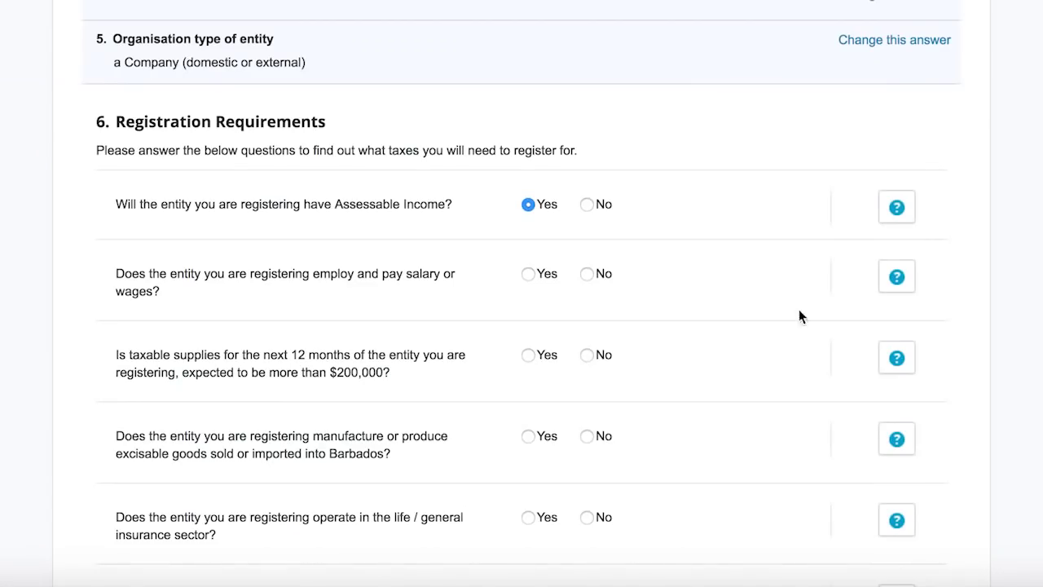
# - Answer Yes to paying salaries, and No to supplies over $200,000, excisable goods, insurance and entertainment promoter
pyautogui.scroll(-3, 799, 314)
pyautogui.scroll(-2, 733, 228)
pyautogui.click(530, 8)
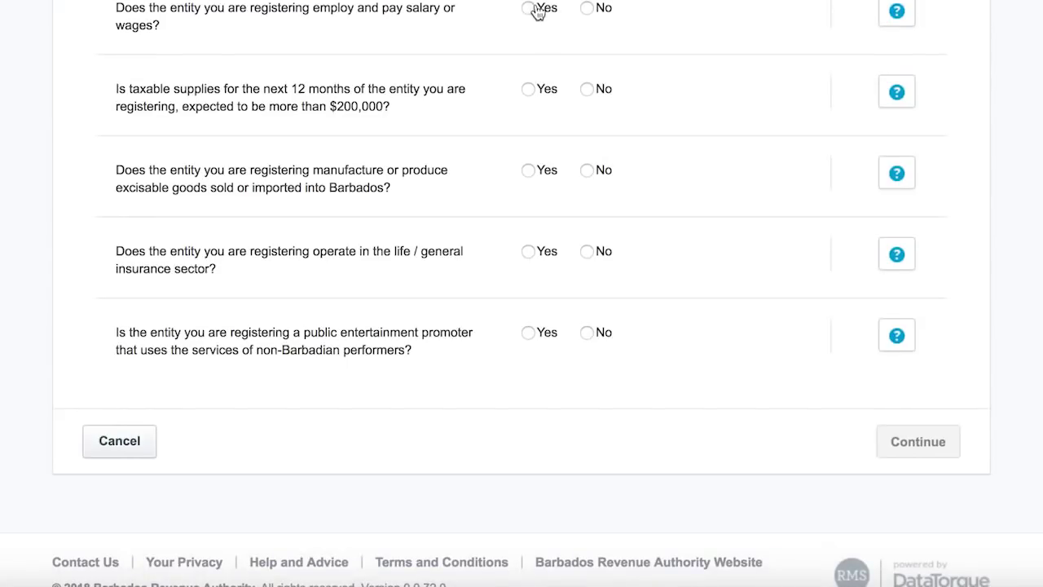
pyautogui.click(587, 89)
pyautogui.click(587, 169)
pyautogui.click(587, 251)
pyautogui.click(588, 335)
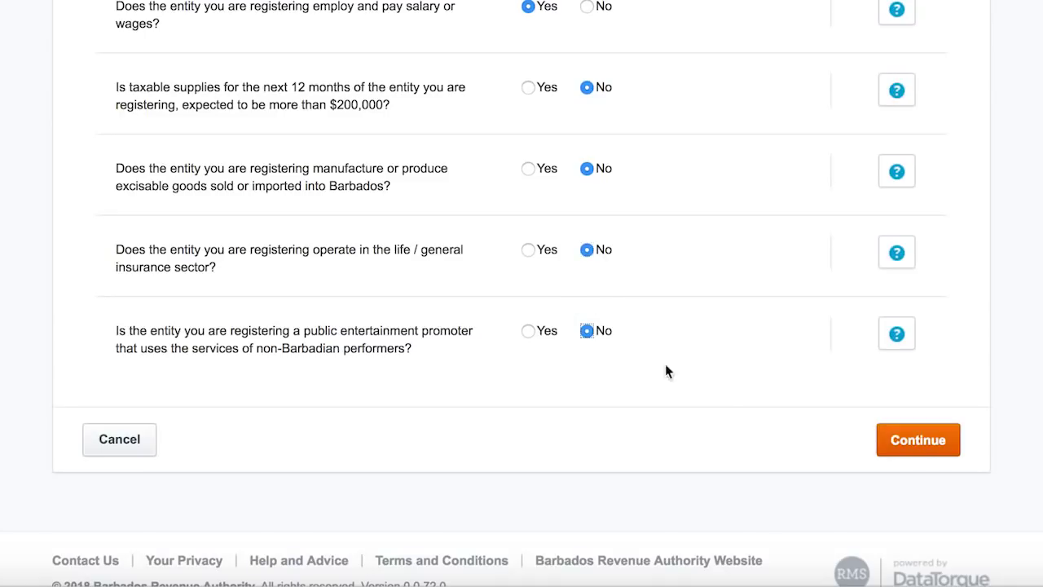
pyautogui.click(926, 442)
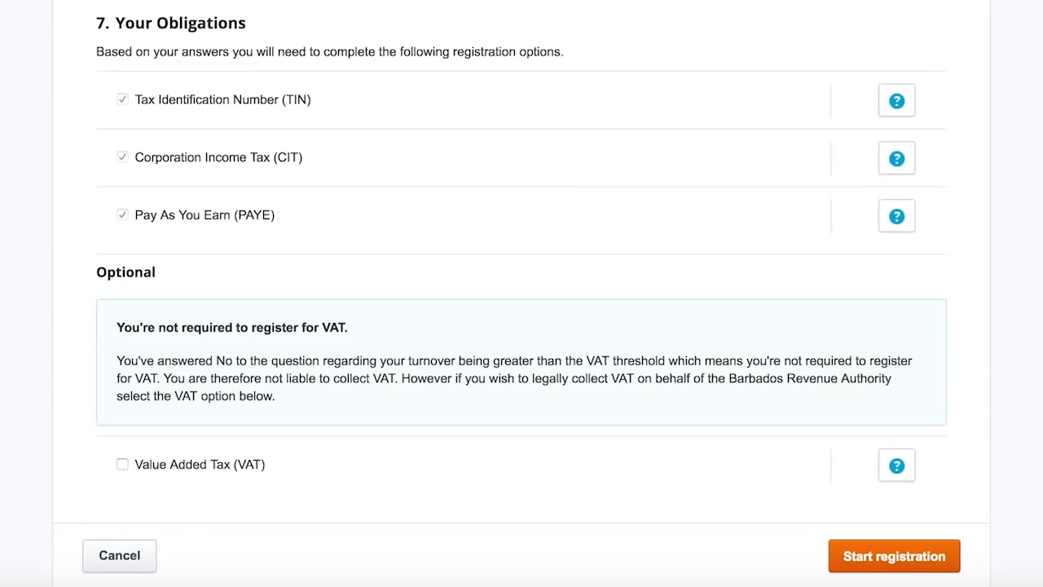
# - Opt in to VAT alongside TIN, CIT and PAYE and start the registration wizard
pyautogui.scroll(-2, 522, 294)
pyautogui.click(122, 369)
pyautogui.click(886, 454)
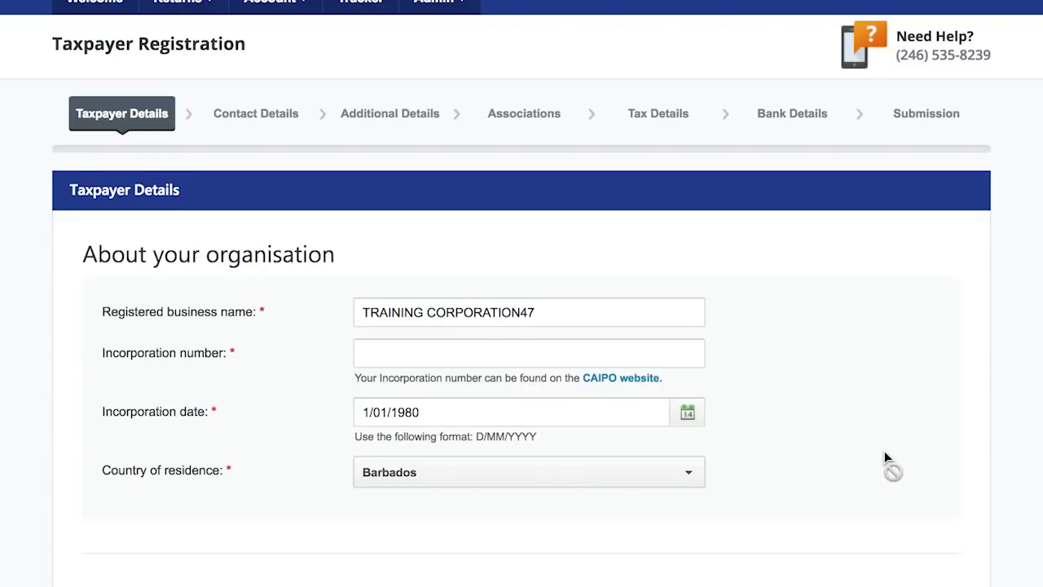
# - Enter the company's incorporation number in Taxpayer Details
pyautogui.scroll(-4, 884, 451)
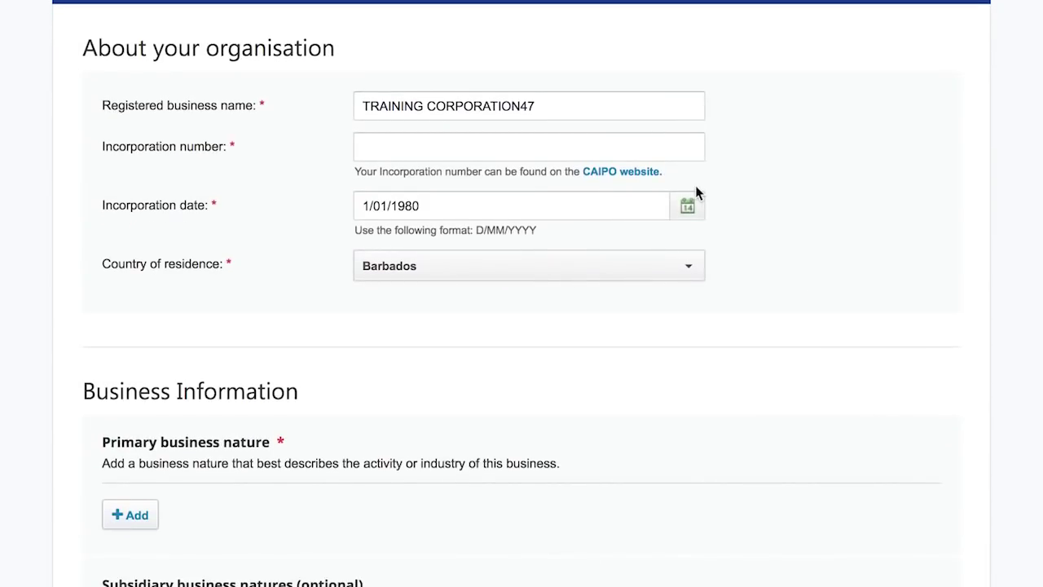
pyautogui.click(677, 151)
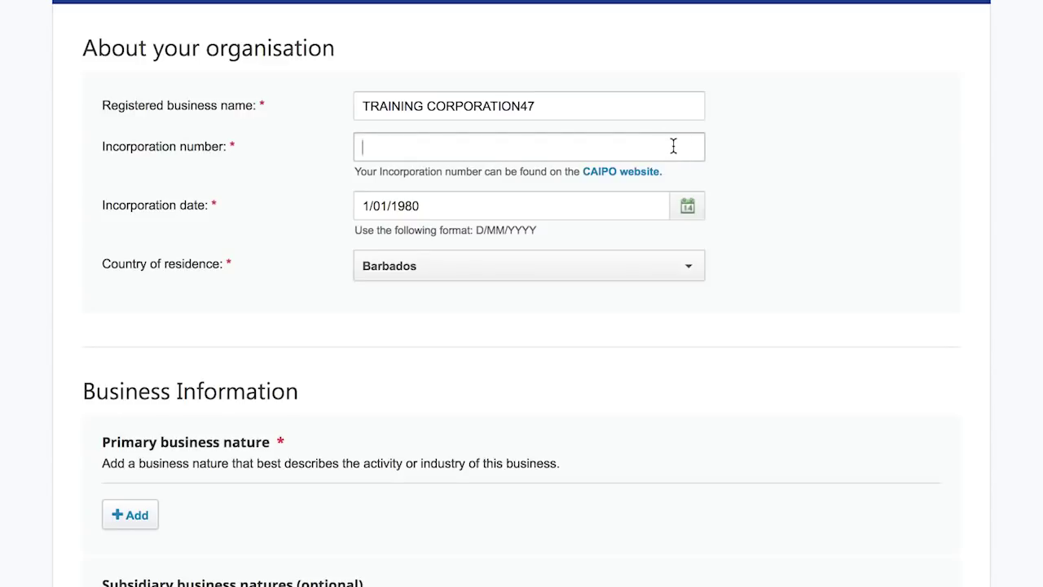
pyautogui.write('4545')
pyautogui.scroll(-5, 143, 148)
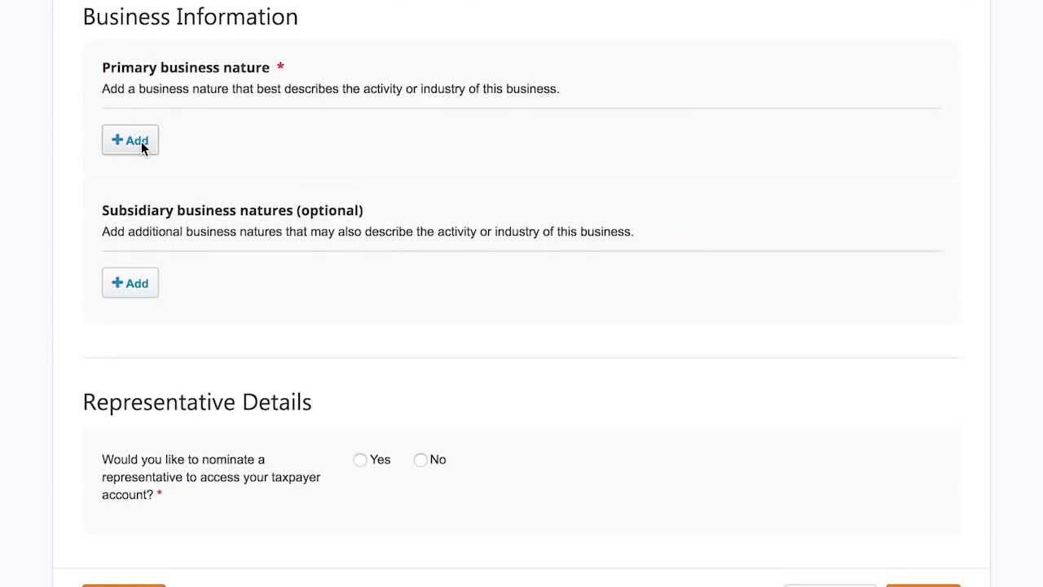
# - Add primary business nature Retail sale of food in specialized stores under wholesale and retail trade
pyautogui.click(140, 143)
pyautogui.click(333, 190)
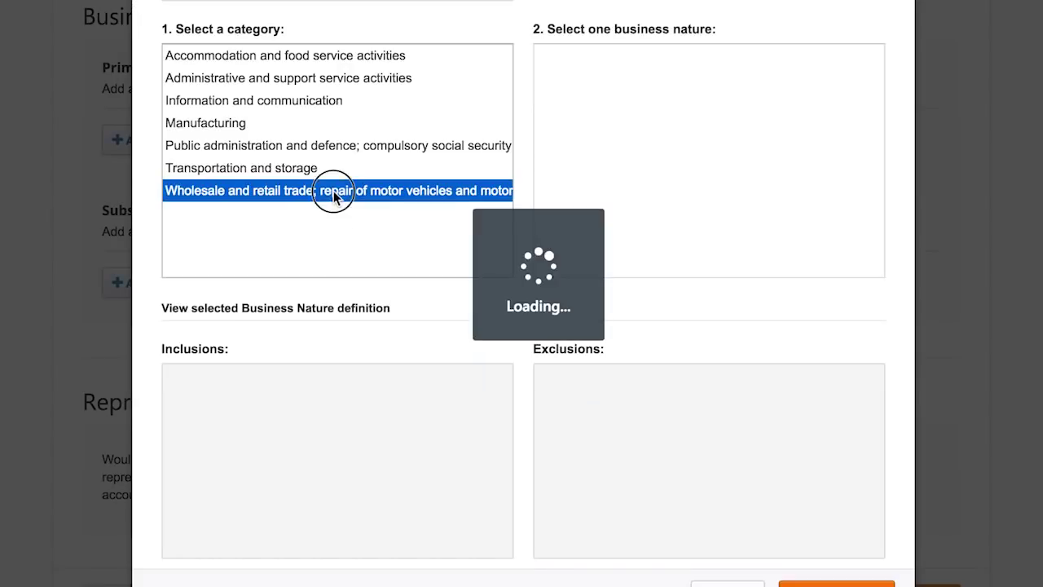
pyautogui.scroll(-3, 740, 58)
pyautogui.scroll(-2, 740, 58)
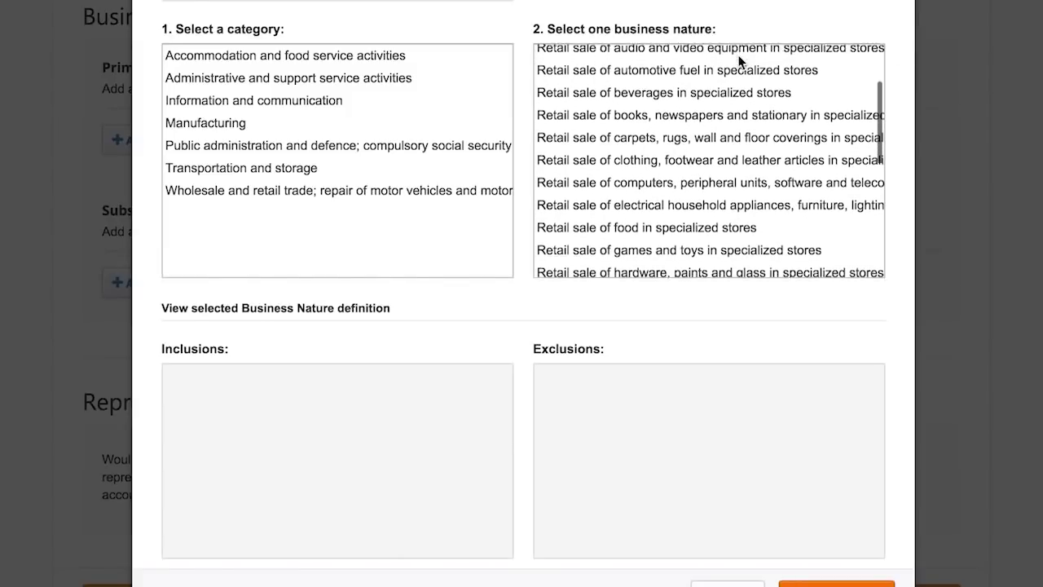
pyautogui.click(689, 225)
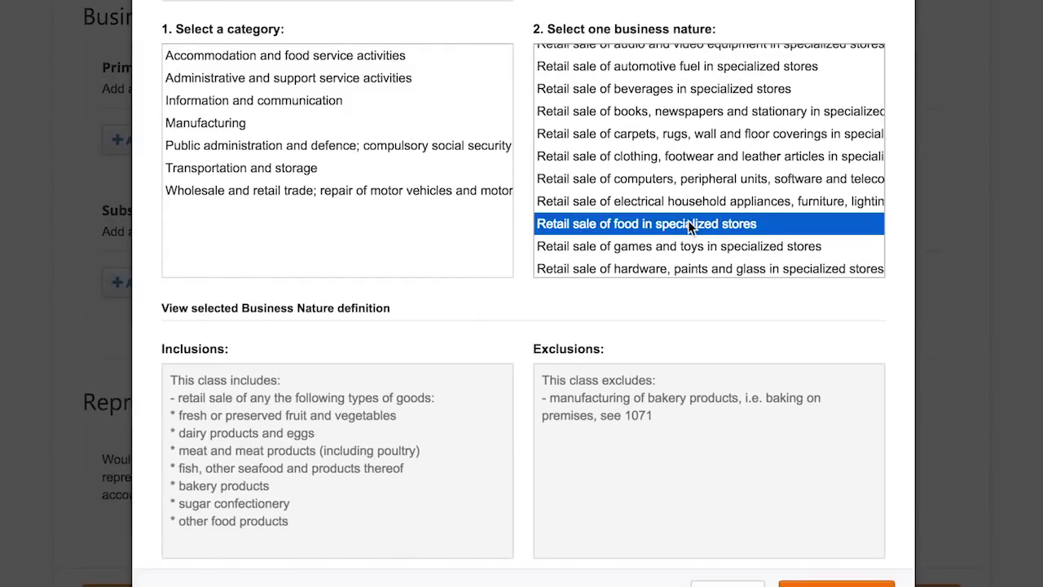
pyautogui.scroll(-3, 492, 344)
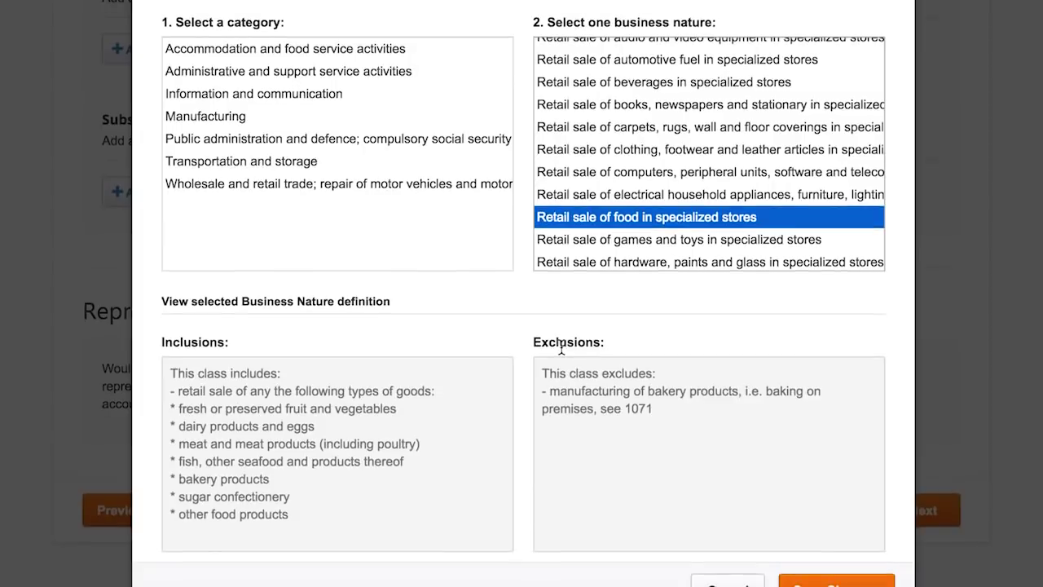
pyautogui.scroll(-1, 717, 479)
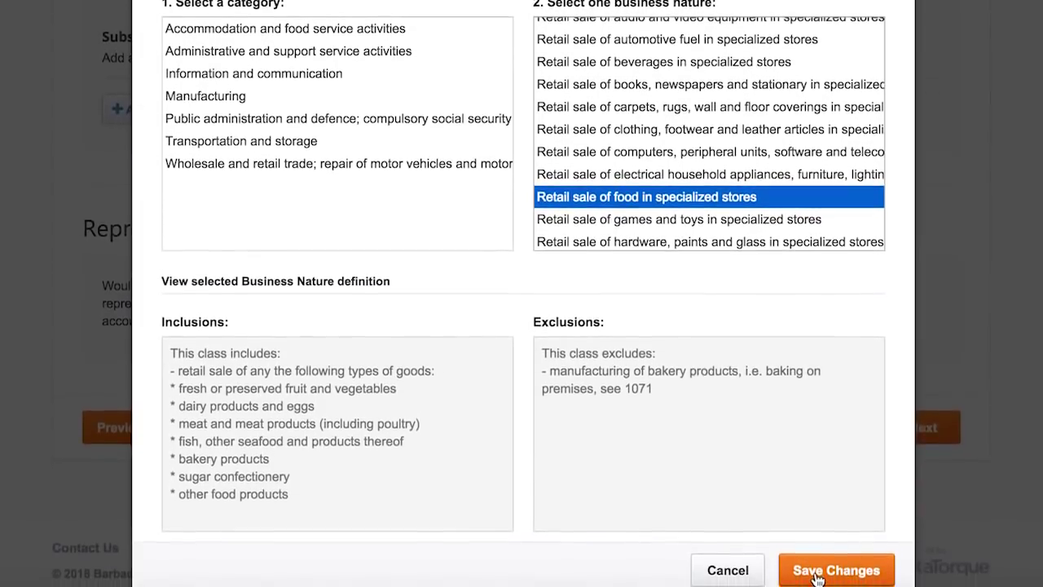
pyautogui.click(818, 573)
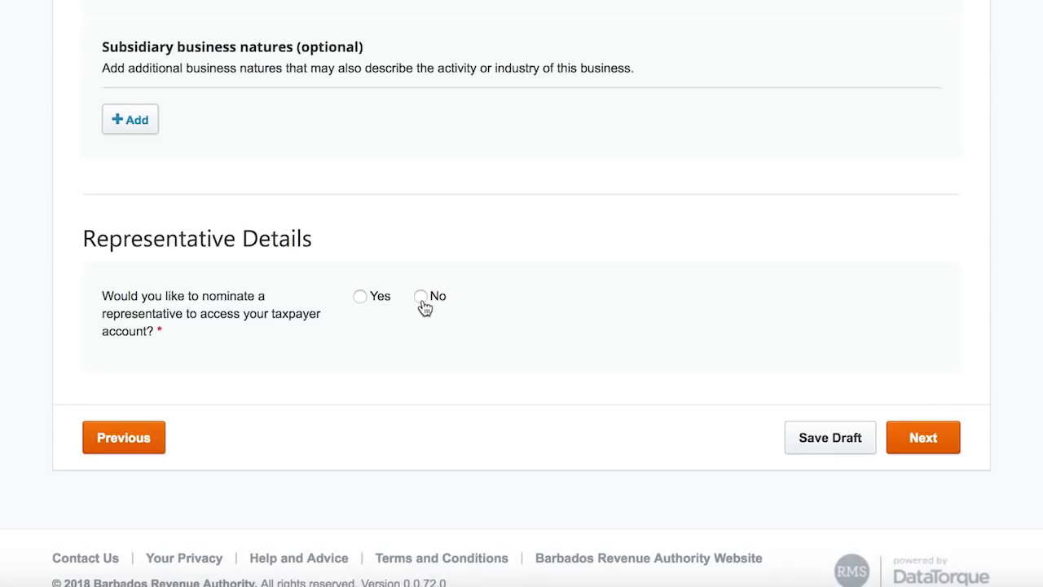
# - Decline a representative, advance to Contact Details and mark the business e-mail as preferred
pyautogui.click(421, 297)
pyautogui.click(937, 448)
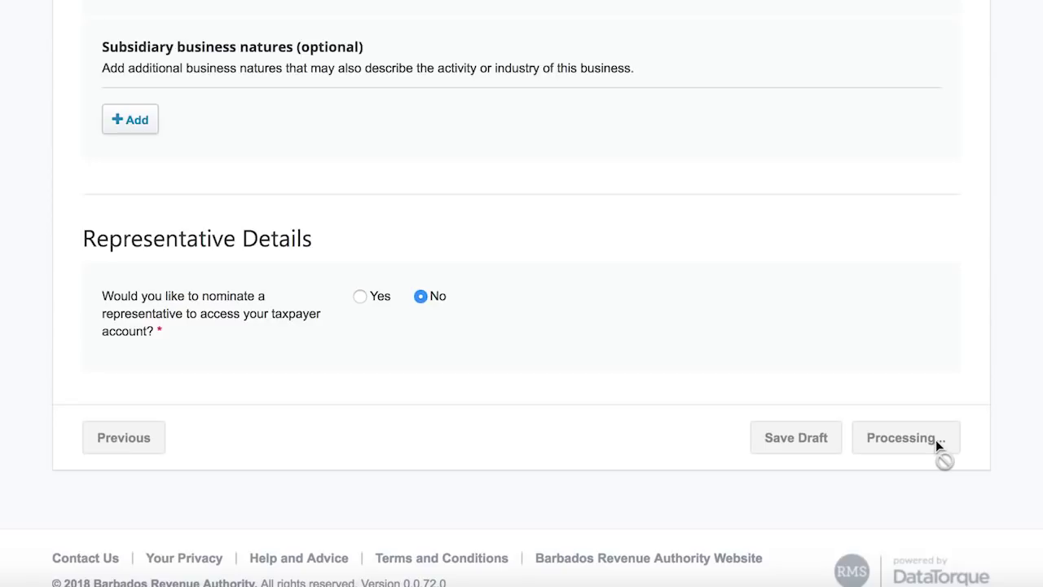
pyautogui.click(705, 360)
# - Enter the business phone number and its extension
pyautogui.scroll(-3, 589, 410)
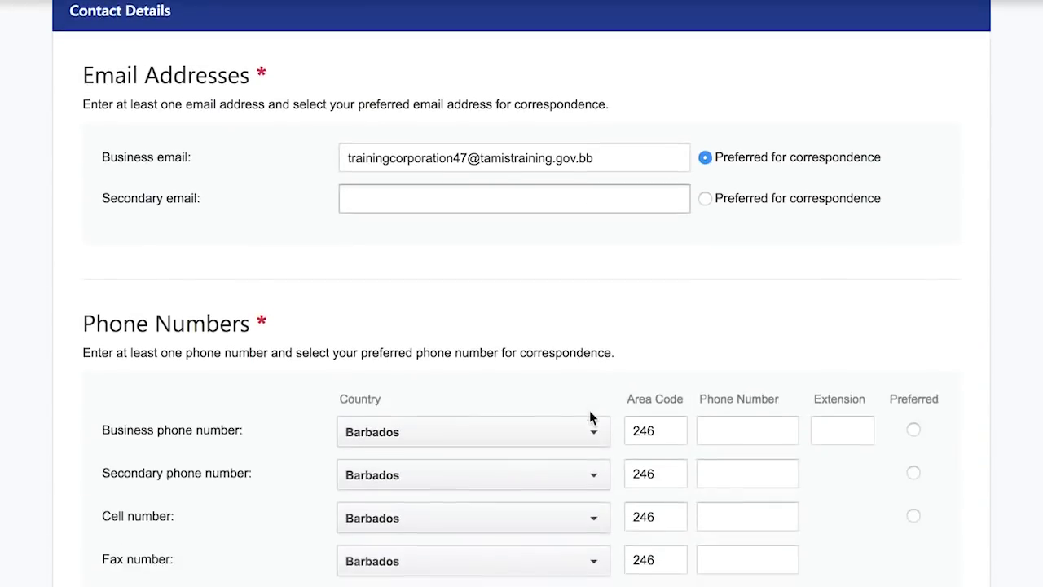
pyautogui.click(745, 383)
pyautogui.write('2461966')
pyautogui.click(831, 385)
pyautogui.write('51')
# - Fill in the physical address lines and choose its parish
pyautogui.scroll(-6, 841, 475)
pyautogui.click(679, 330)
pyautogui.write('Bridgettown')
pyautogui.press('Tab')
pyautogui.write('Barbados')
pyautogui.click(684, 402)
pyautogui.click(530, 336)
# - Fill in the registered office address with its parish and make it preferred for correspondence
pyautogui.scroll(-2, 751, 454)
pyautogui.scroll(-4, 749, 454)
pyautogui.click(506, 227)
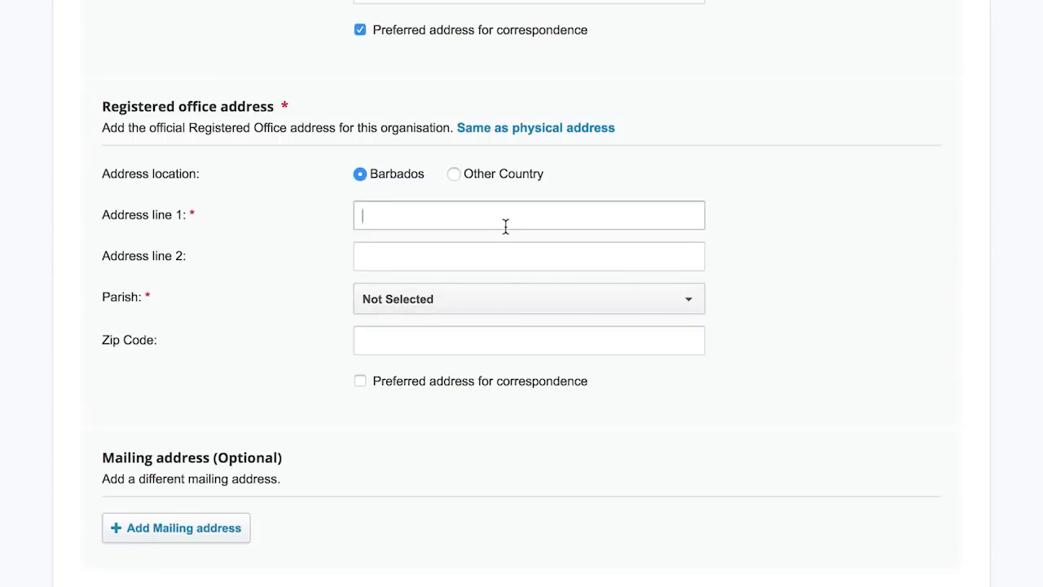
pyautogui.press('Tab')
pyautogui.write('Barbados')
pyautogui.click(456, 299)
pyautogui.click(454, 236)
pyautogui.scroll(-2, 437, 458)
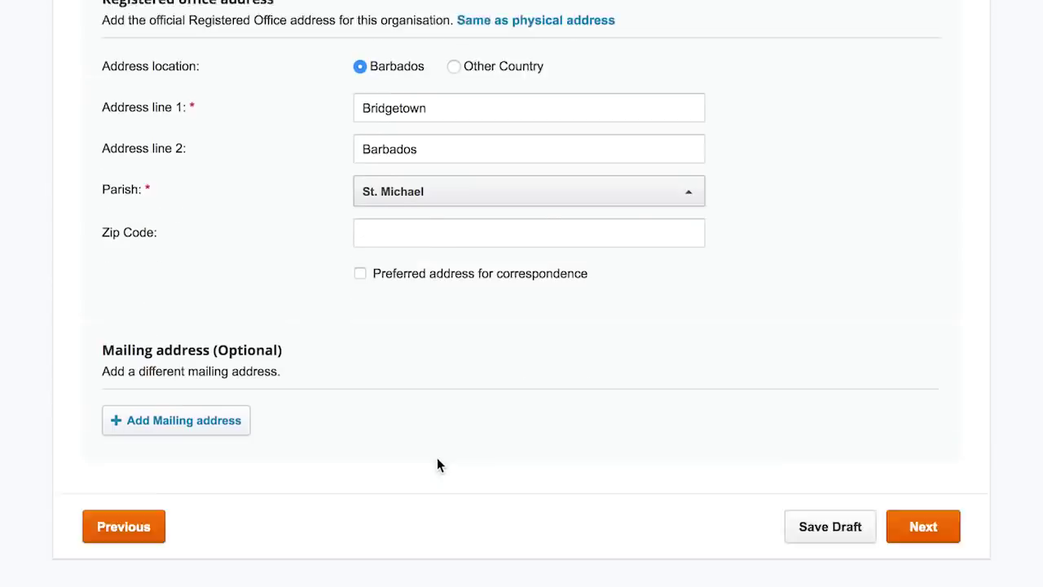
pyautogui.click(360, 224)
# - Answer No to operating a public entertainment place and continue past Additional Details
pyautogui.click(923, 478)
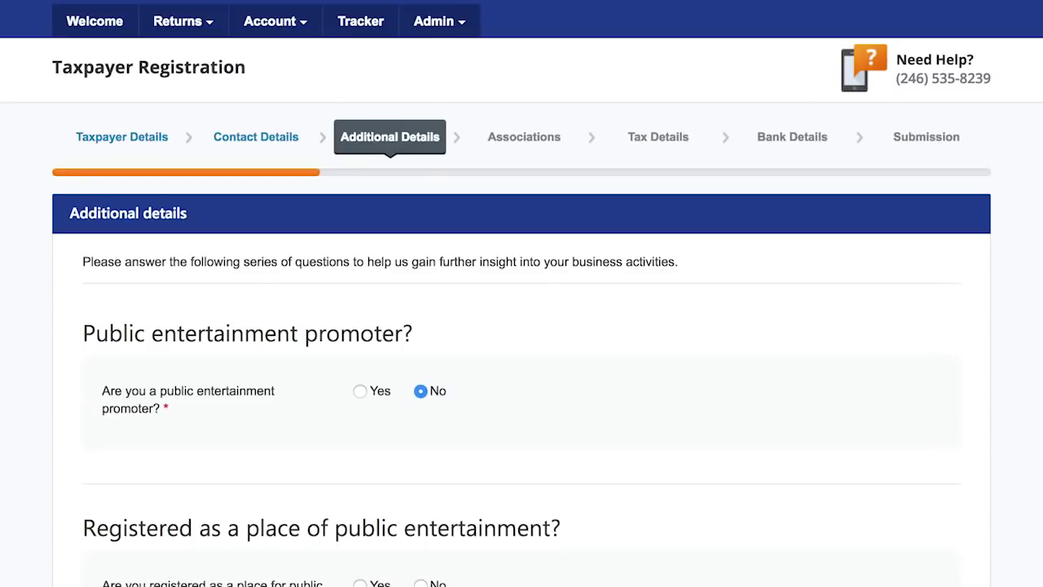
pyautogui.scroll(-3, 791, 380)
pyautogui.scroll(-2, 792, 381)
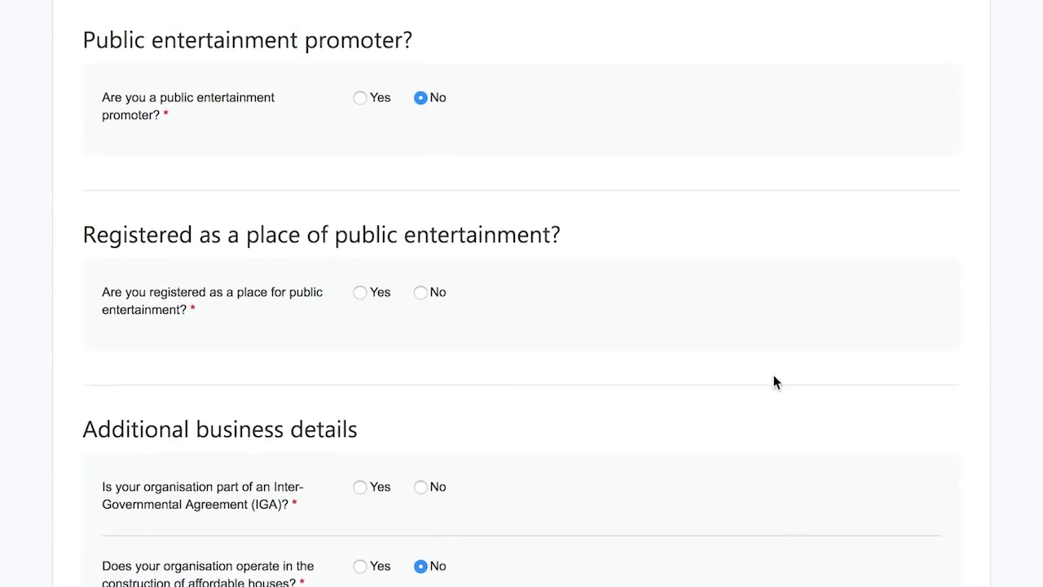
pyautogui.click(421, 294)
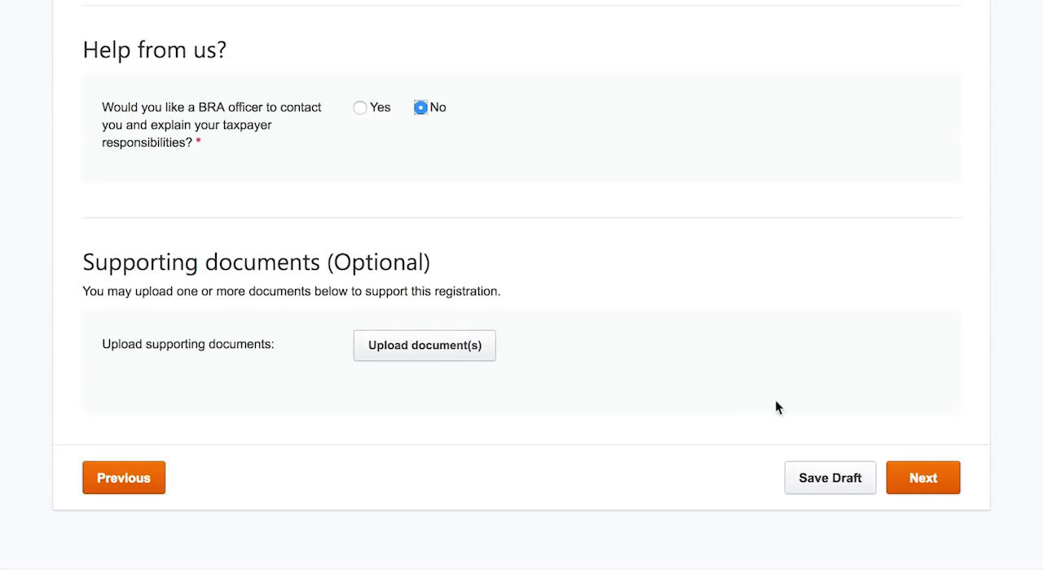
pyautogui.click(920, 478)
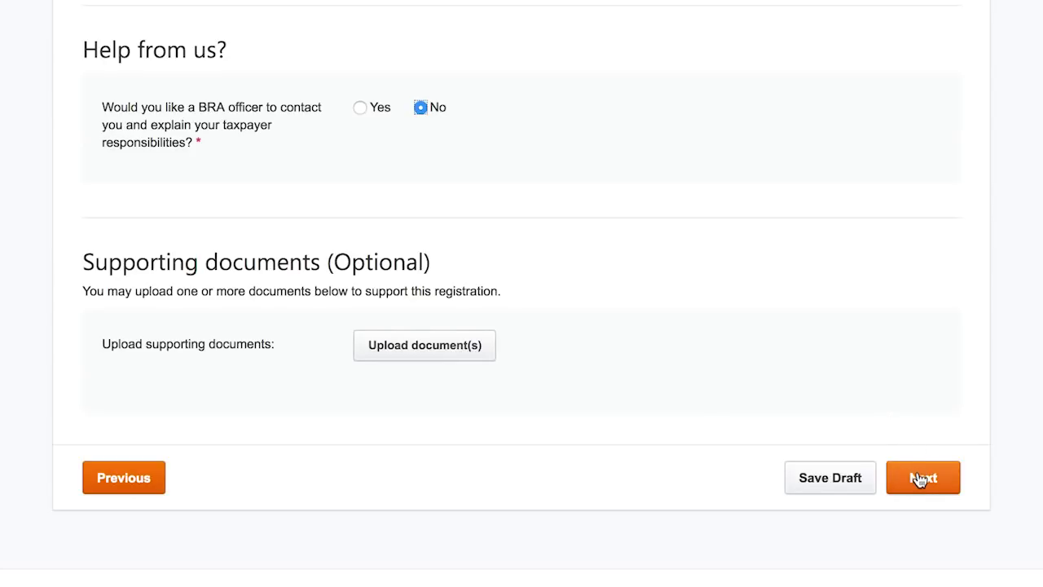
pyautogui.click(919, 479)
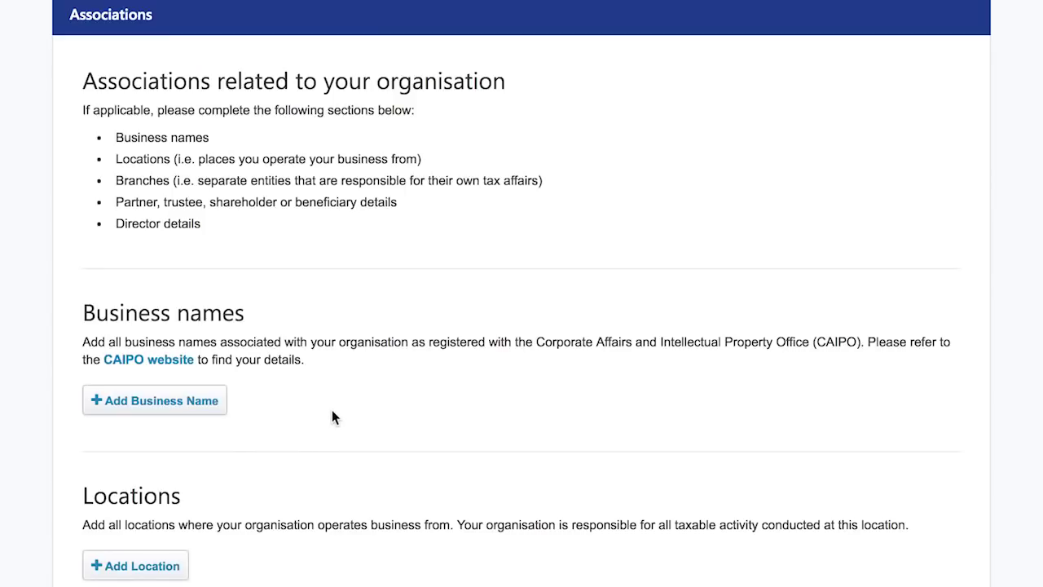
# - With both Branches questions at No, continue to the Tax Details step
pyautogui.scroll(-1, 332, 410)
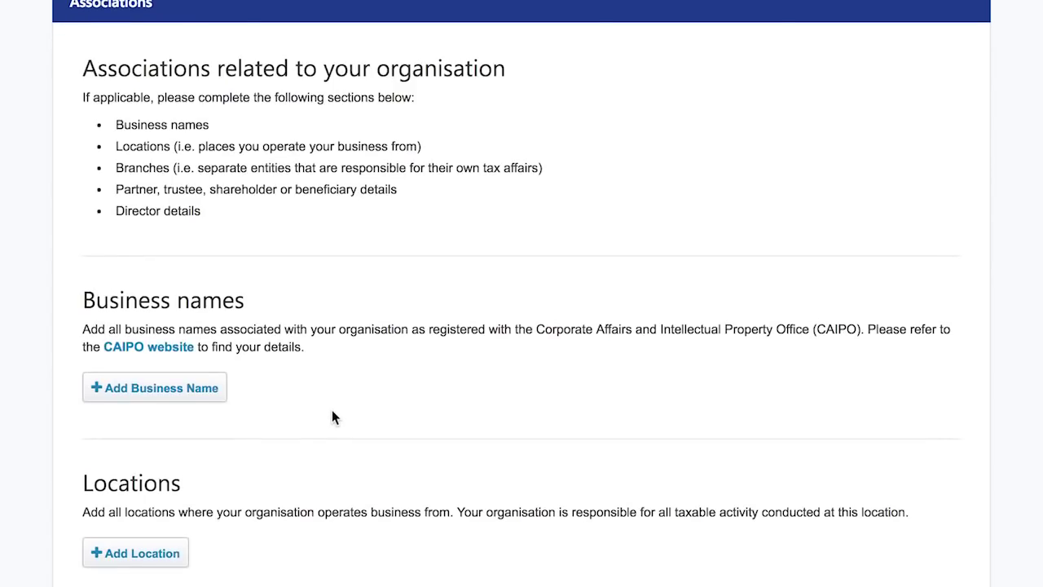
pyautogui.scroll(-2, 332, 417)
pyautogui.scroll(-3, 332, 417)
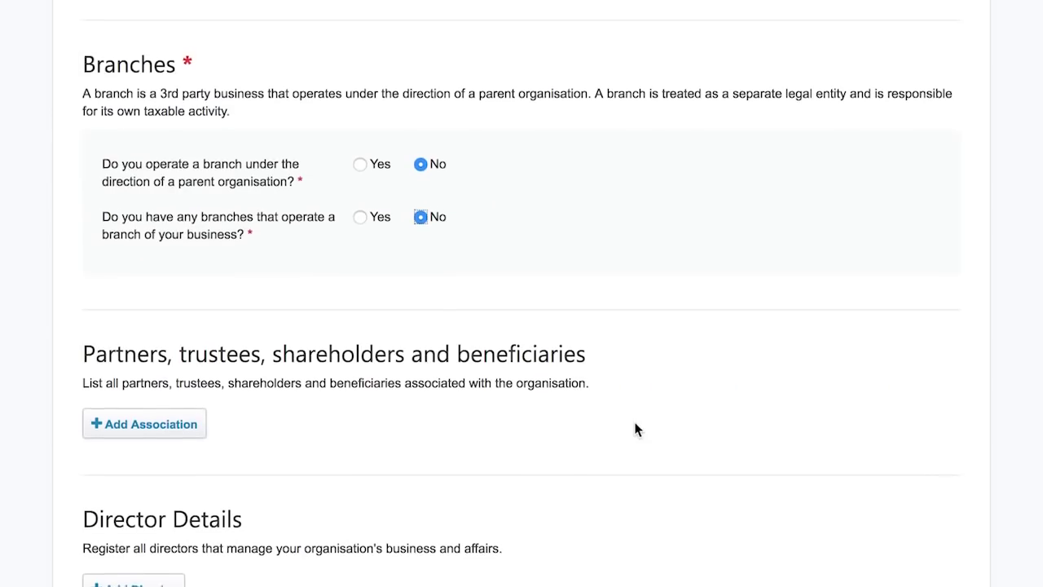
pyautogui.scroll(-1, 636, 429)
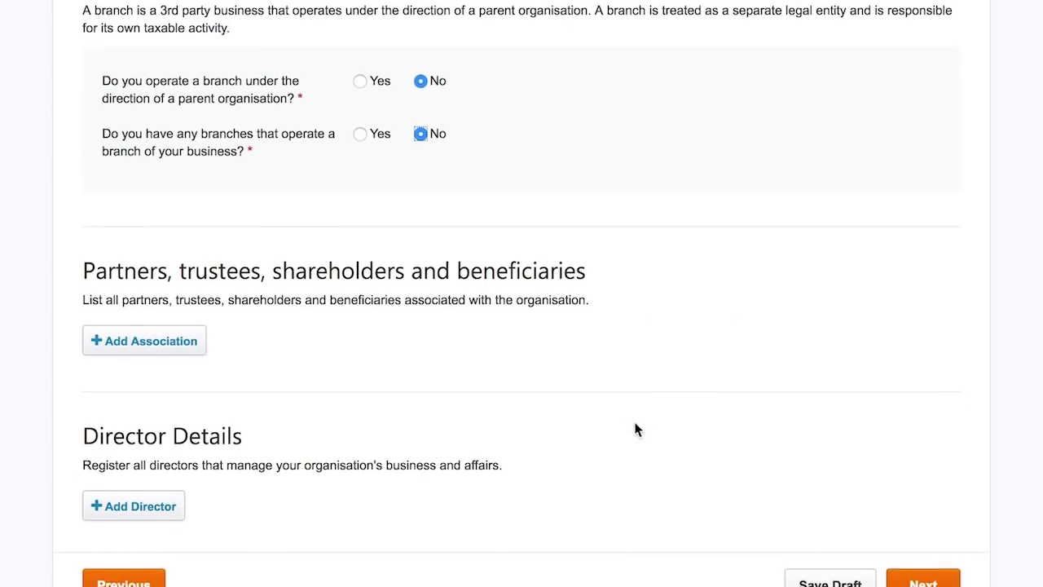
pyautogui.scroll(-2, 636, 429)
pyautogui.click(929, 479)
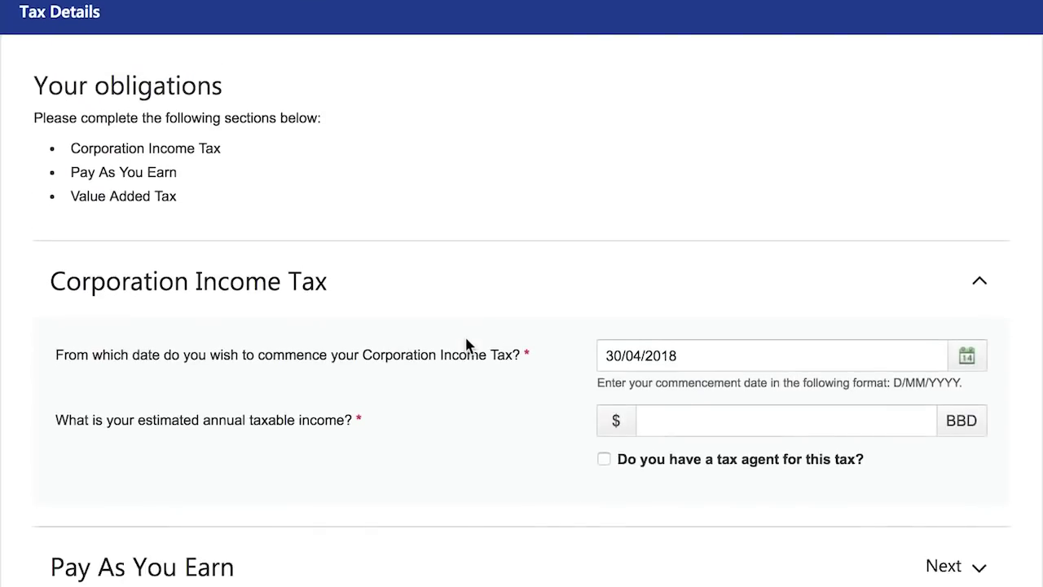
# - Set the Corporation Income Tax start date to 1/01/2017
pyautogui.scroll(-3, 468, 347)
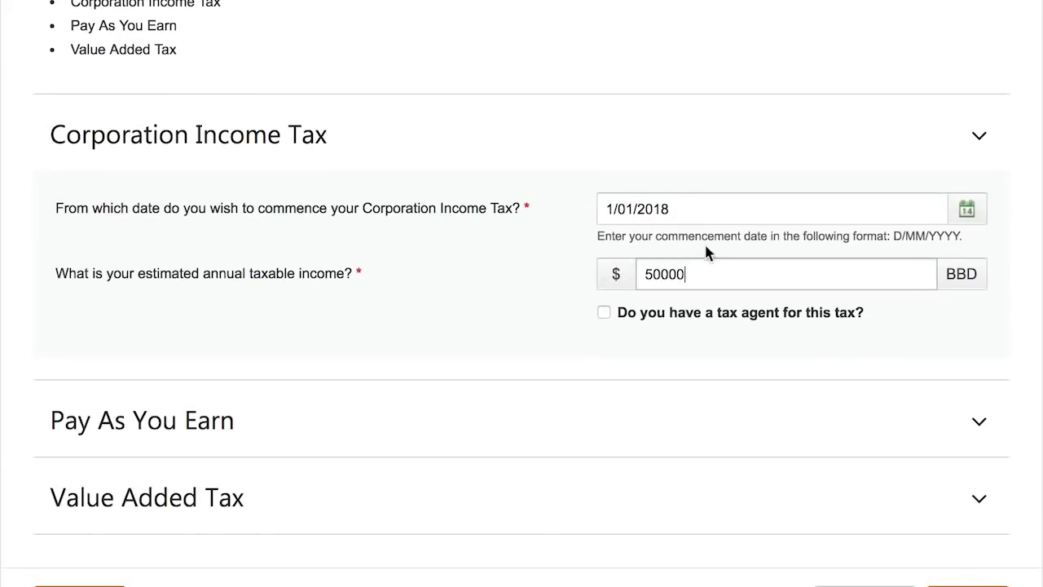
pyautogui.click(690, 209)
pyautogui.press('BackSpace')
pyautogui.write('7')
pyautogui.press('Return')
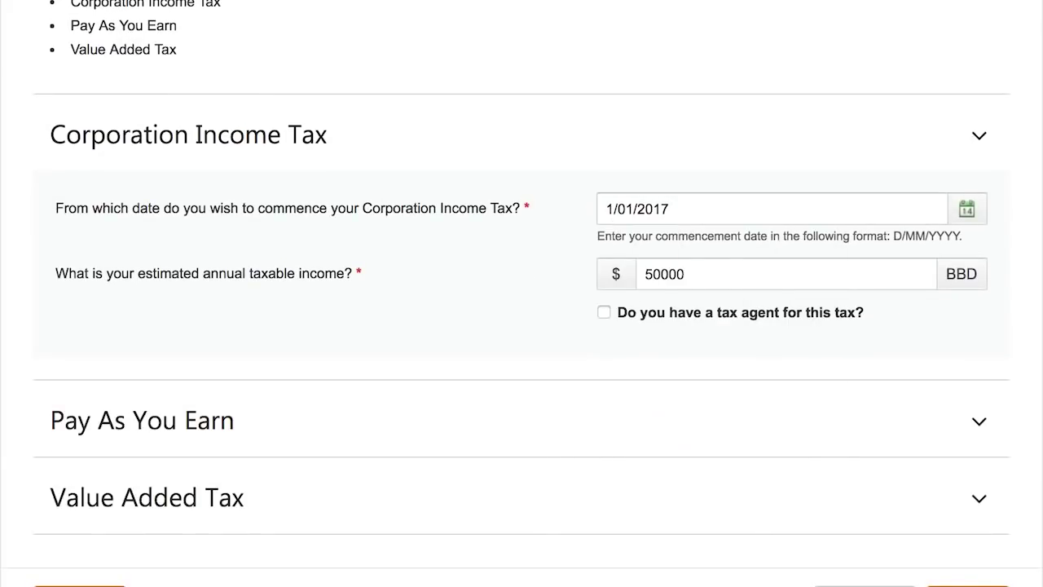
# - Set PAYE to start 14/05/2017 with a fortnightly payroll and 10 employees
pyautogui.scroll(-2, 522, 326)
pyautogui.click(982, 322)
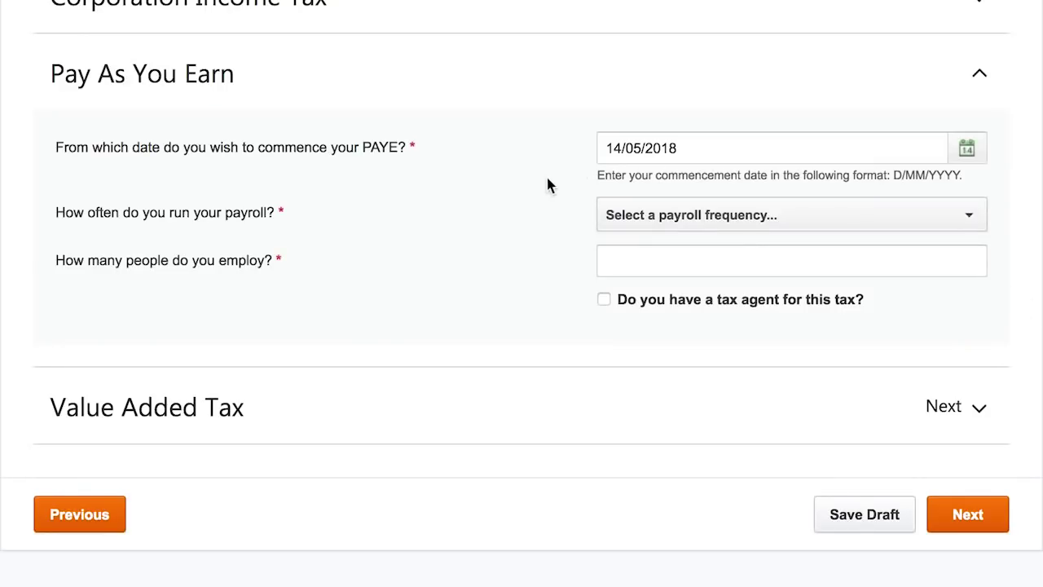
pyautogui.click(698, 149)
pyautogui.press('BackSpace')
pyautogui.write('7')
pyautogui.press('Return')
pyautogui.click(630, 222)
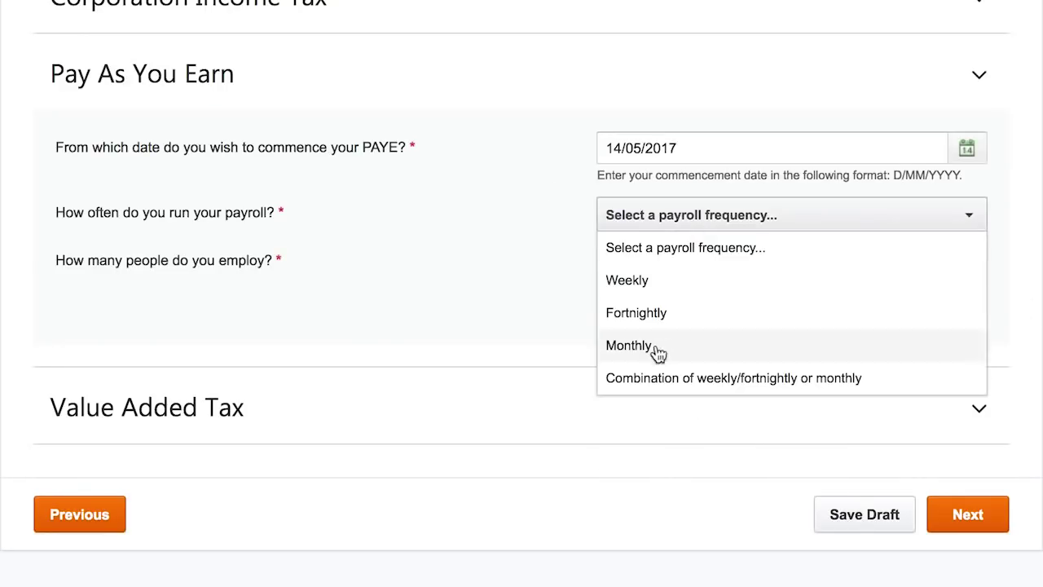
pyautogui.click(657, 318)
pyautogui.press('Tab')
pyautogui.write('10')
# - Give VAT a 2017 start date and answer No for first question, holiday accommodation and mobile telephone
pyautogui.click(961, 400)
pyautogui.click(787, 226)
pyautogui.press('BackSpace')
pyautogui.write('7')
pyautogui.click(670, 290)
pyautogui.scroll(-1, 755, 429)
pyautogui.click(670, 387)
pyautogui.scroll(-2, 620, 452)
pyautogui.click(670, 302)
# - Declare commercial importer and exporter, no exempt goods, computerised Quickbooks records, no tender registration
pyautogui.click(604, 348)
pyautogui.click(604, 393)
pyautogui.click(670, 438)
pyautogui.click(604, 484)
pyautogui.click(628, 531)
pyautogui.write('Quickbooks')
pyautogui.click(670, 575)
# - Add a VAT tax agent by their TIN and send correspondence to the representative only
pyautogui.scroll(-3, 652, 456)
pyautogui.click(604, 387)
pyautogui.click(623, 415)
pyautogui.scroll(-3, 537, 518)
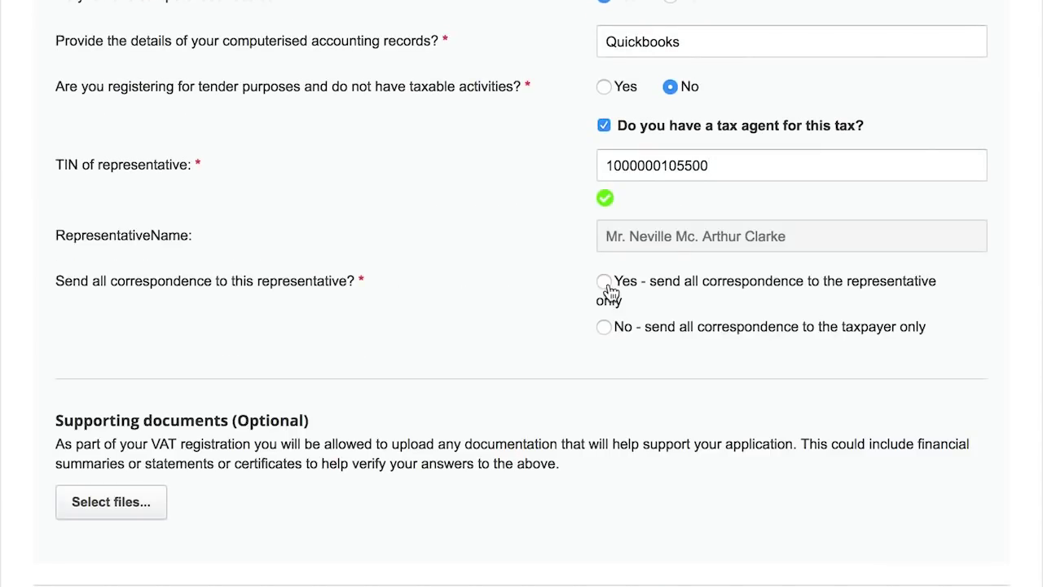
pyautogui.click(604, 282)
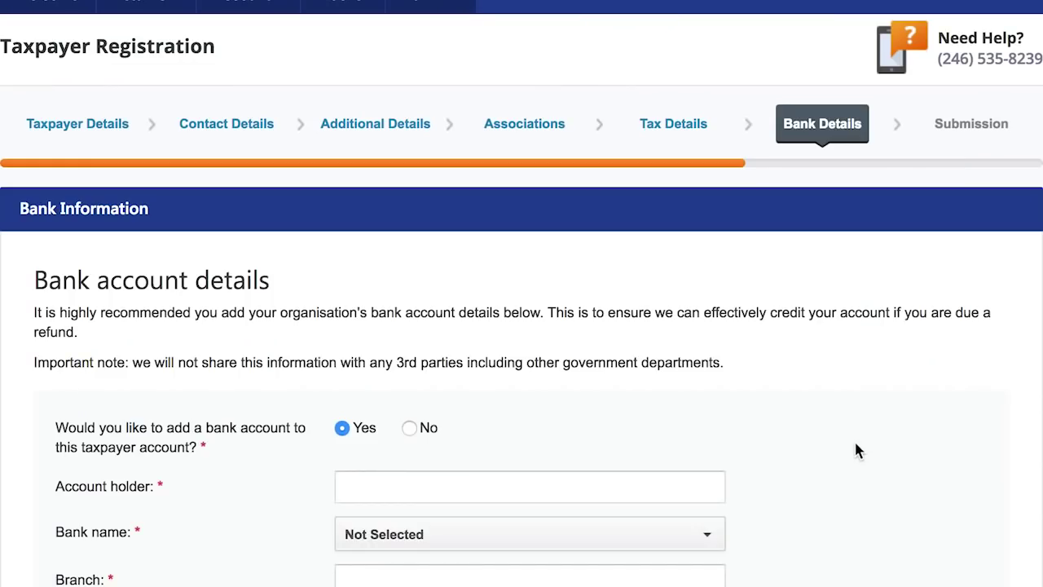
# - Skip Bank Details and review the full application summary
pyautogui.scroll(-3, 856, 450)
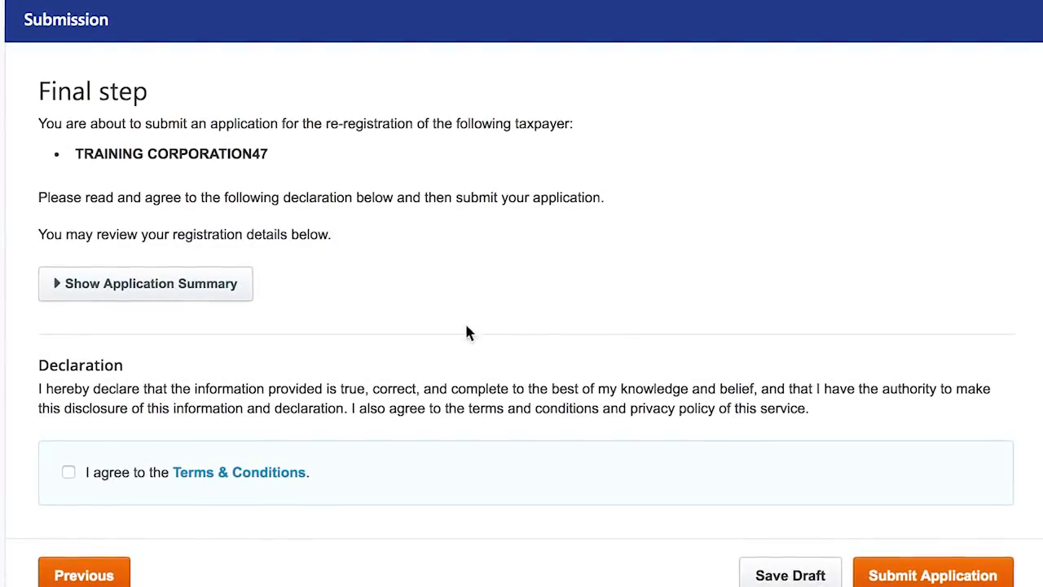
pyautogui.click(205, 293)
pyautogui.scroll(-5, 640, 342)
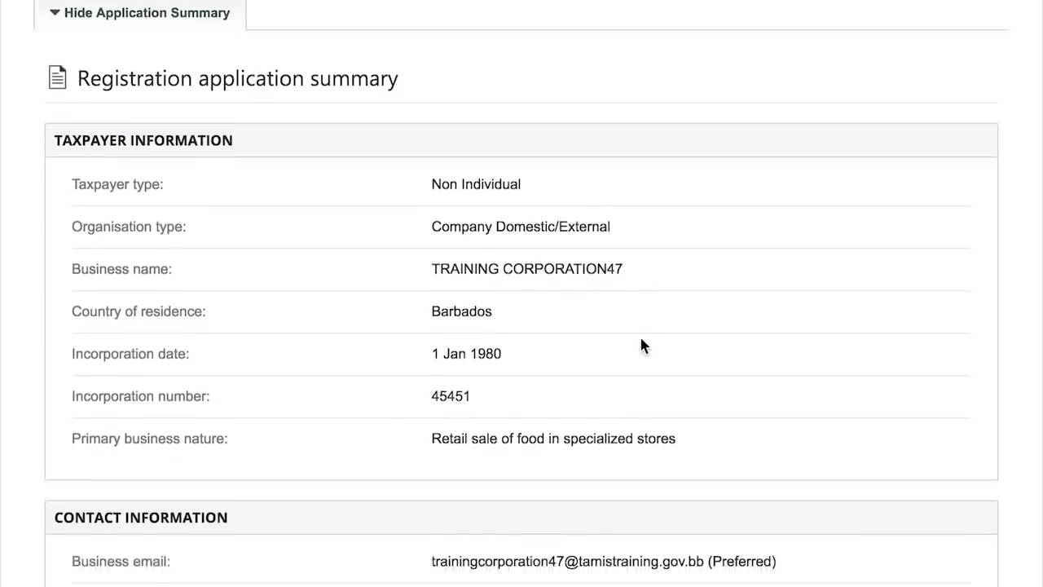
pyautogui.scroll(-5, 641, 342)
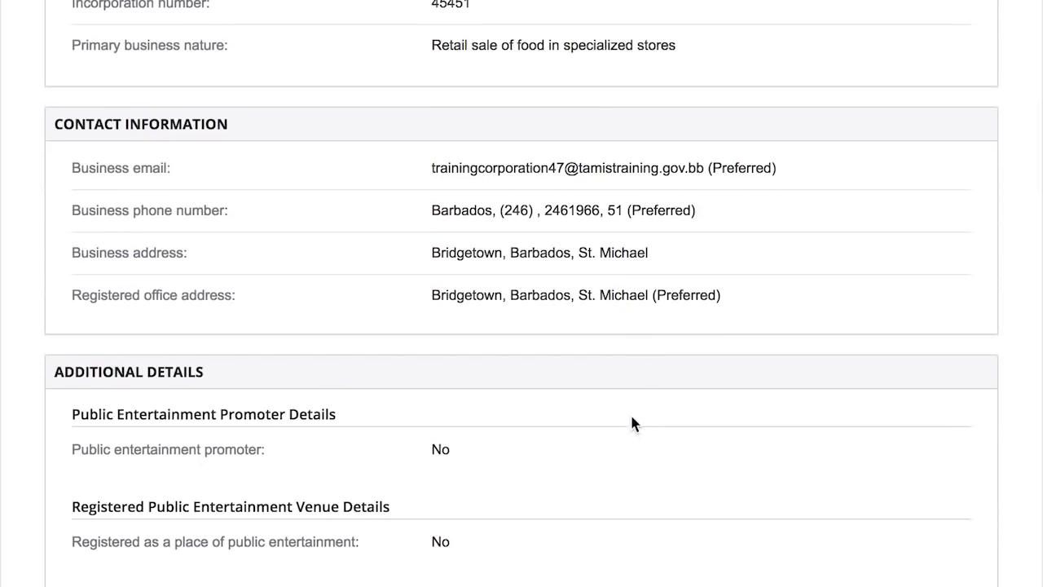
pyautogui.scroll(-11, 627, 464)
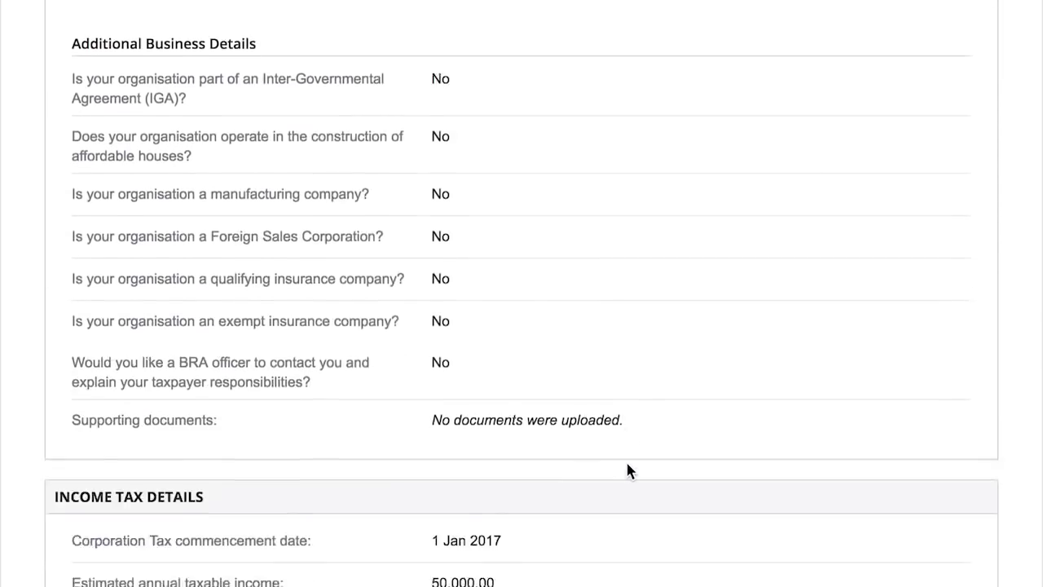
pyautogui.scroll(-6, 628, 471)
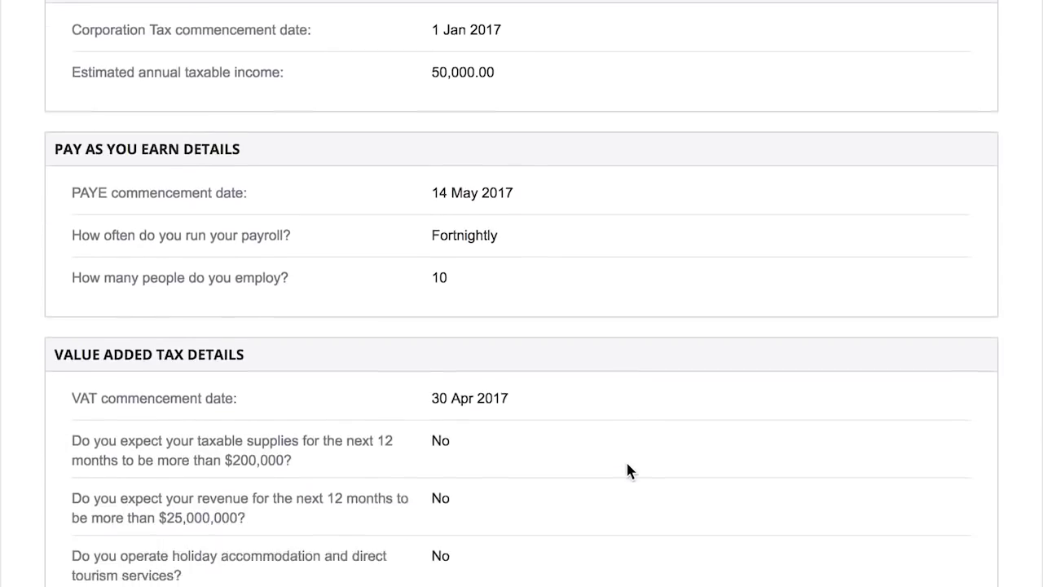
pyautogui.scroll(-8, 628, 470)
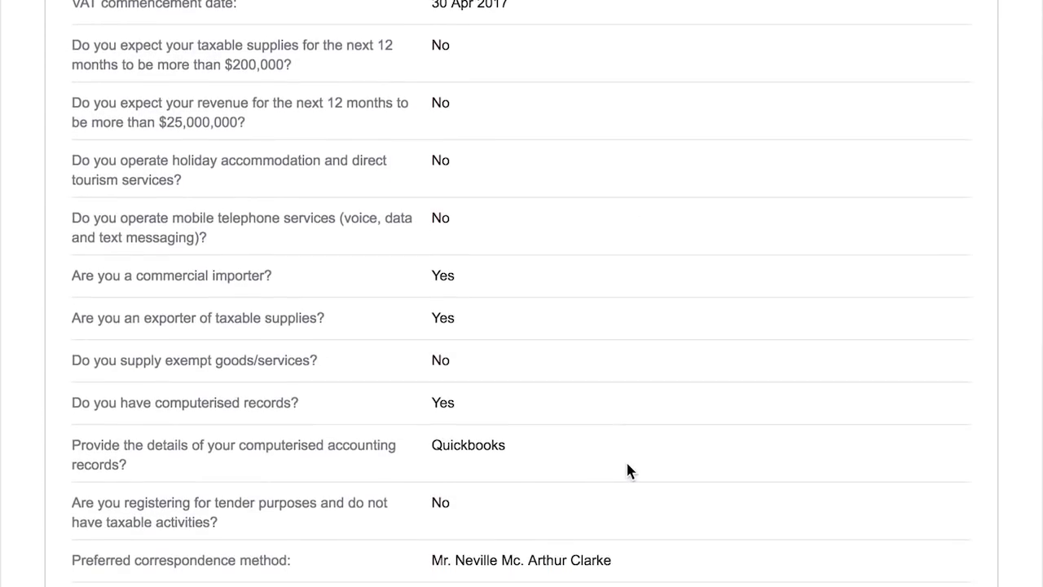
pyautogui.scroll(-5, 627, 471)
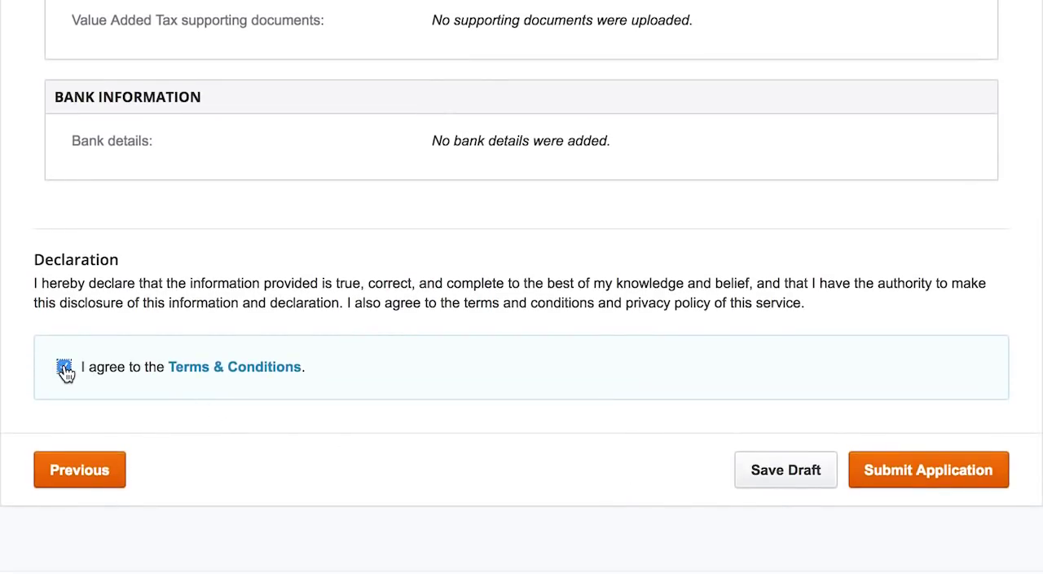
# - Submit the re-registration application and finish at the confirmation page
pyautogui.click(924, 473)
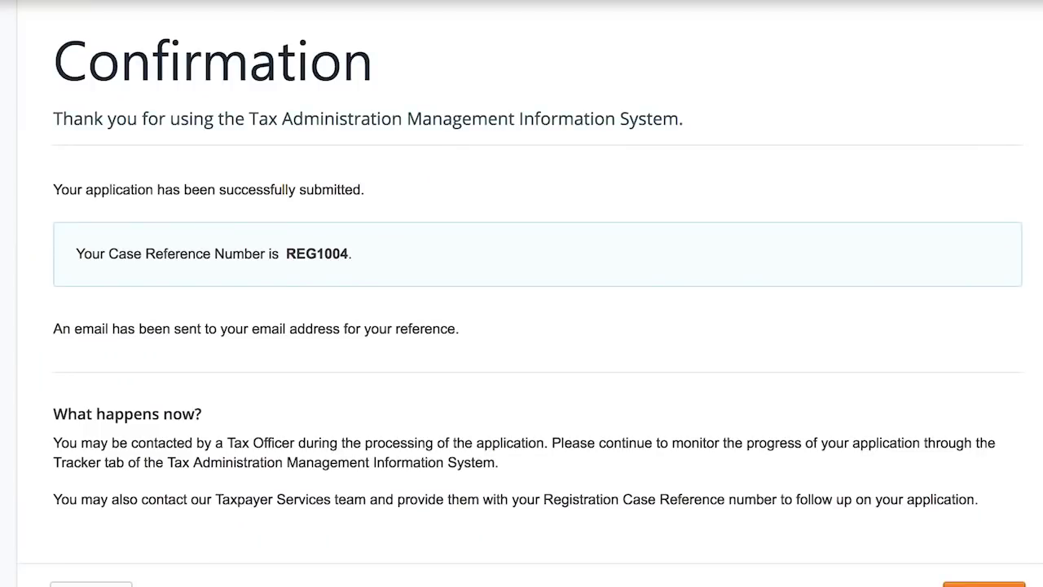
pyautogui.scroll(-2, 973, 549)
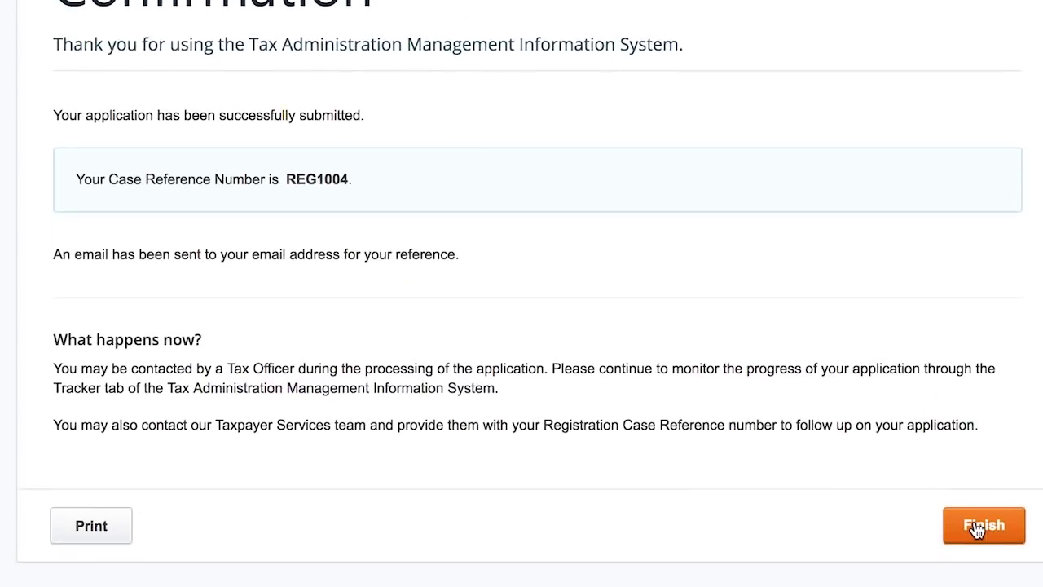
pyautogui.click(978, 529)
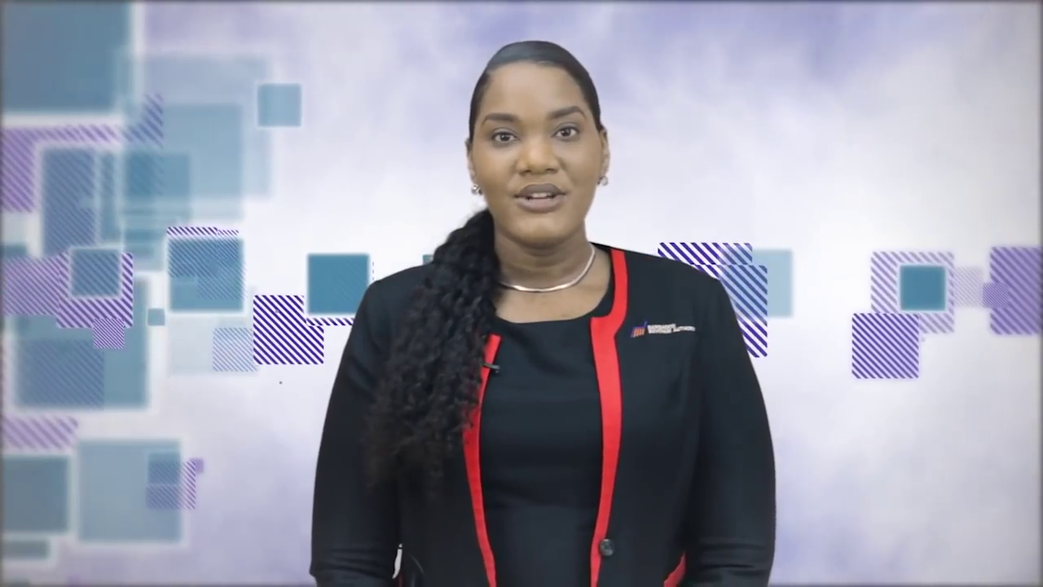